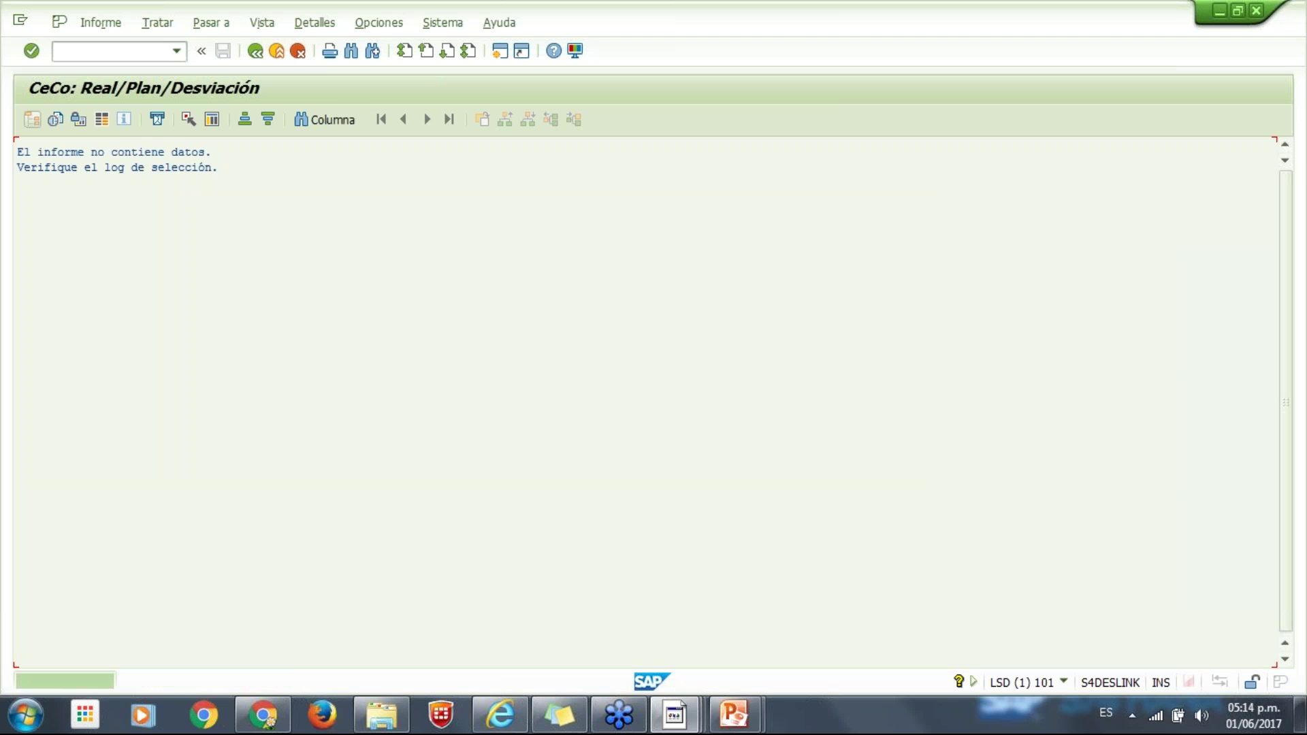
# Return to the selection screen and try to run the cost centre report for Sociedad CO 10MX.
pyautogui.click(255, 51)
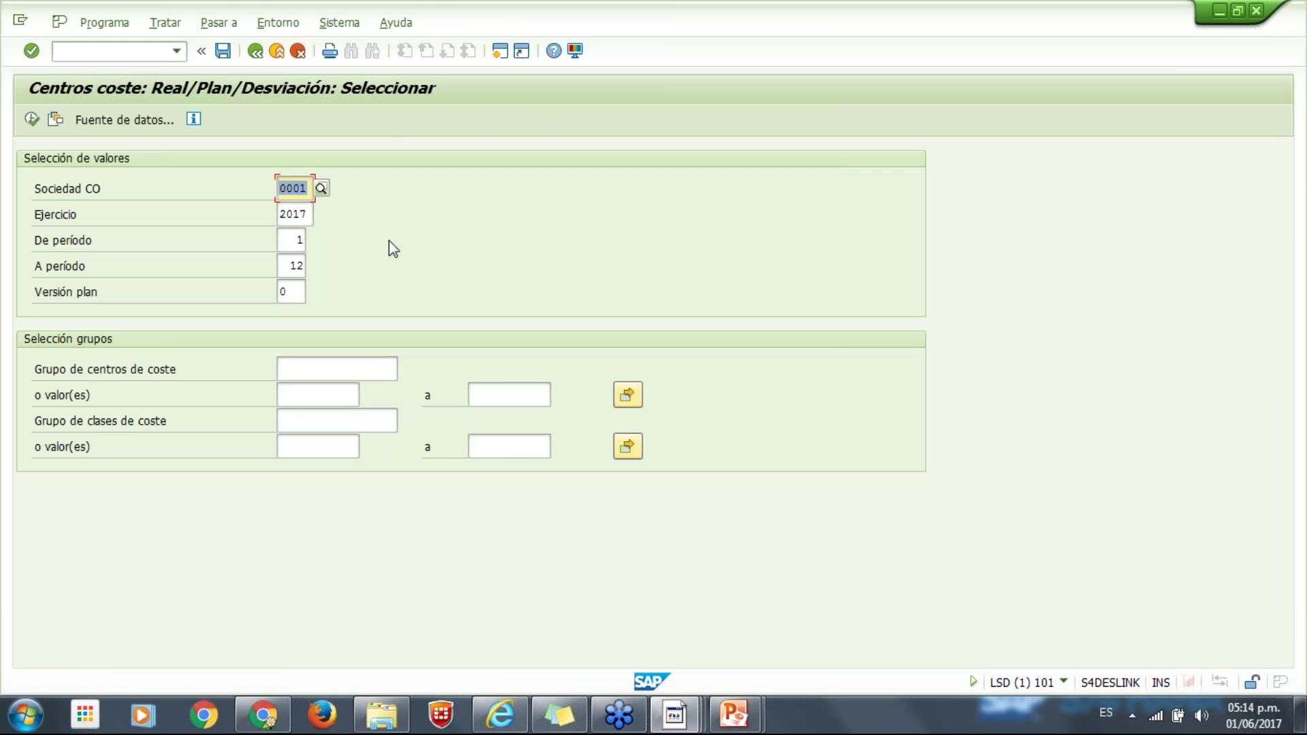
pyautogui.press('Delete')
pyautogui.write('10mx')
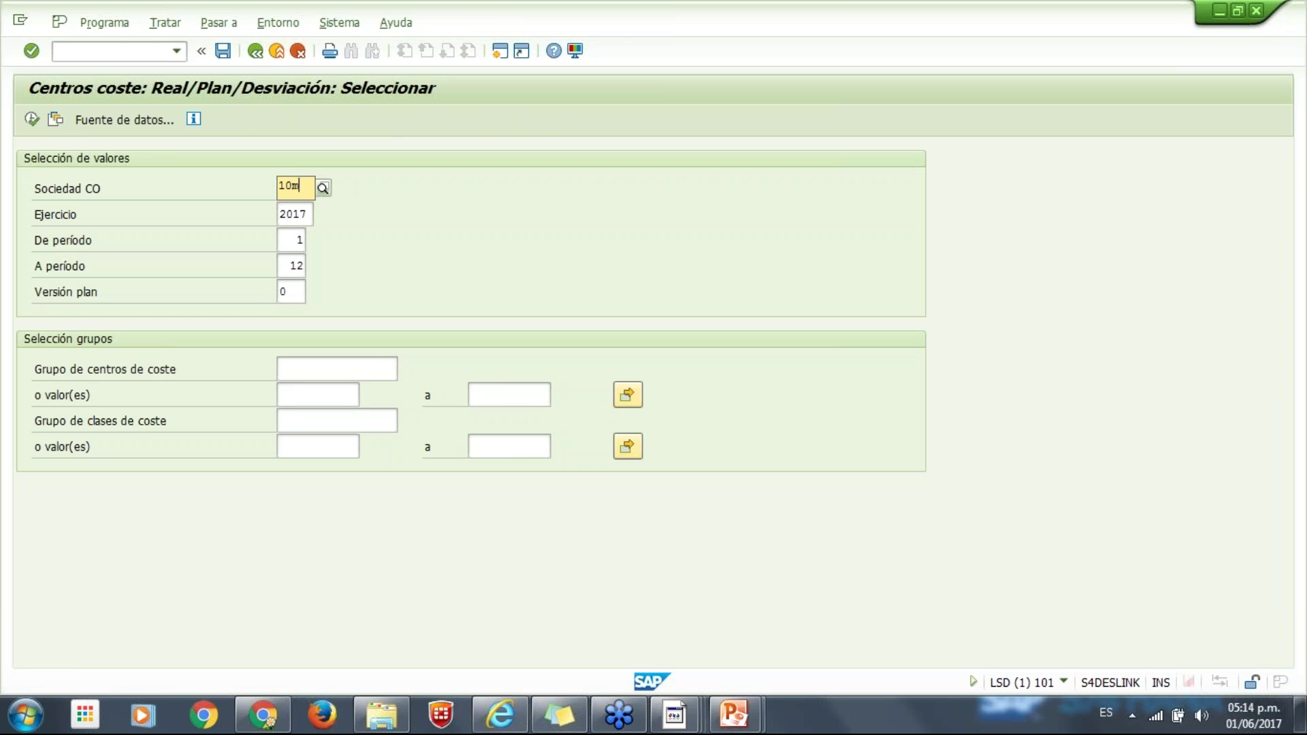
pyautogui.click(32, 120)
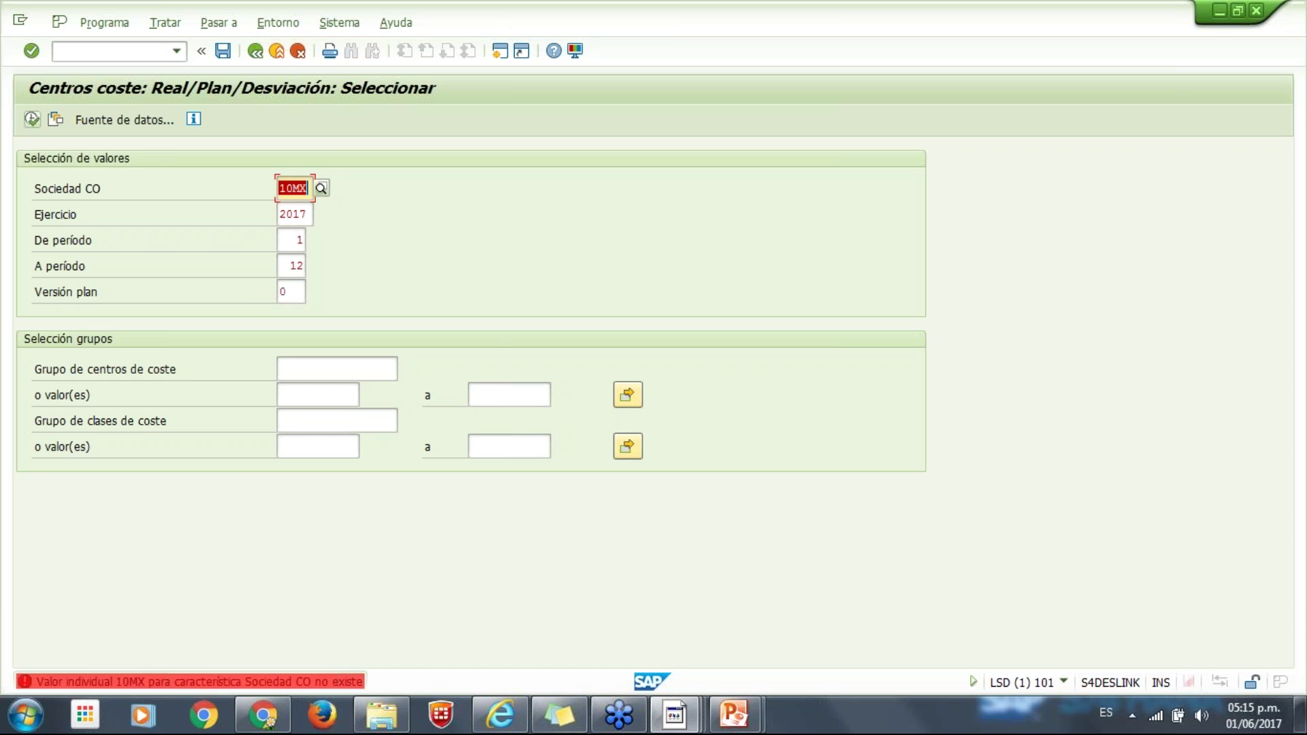
# Set Sociedad CO to 100L and run the Real/Plan/Desviación cost centre report.
pyautogui.moveTo(283, 188); pyautogui.dragTo(307, 188)
pyautogui.press('BackSpace')
pyautogui.press('BackSpace')
pyautogui.write('1')
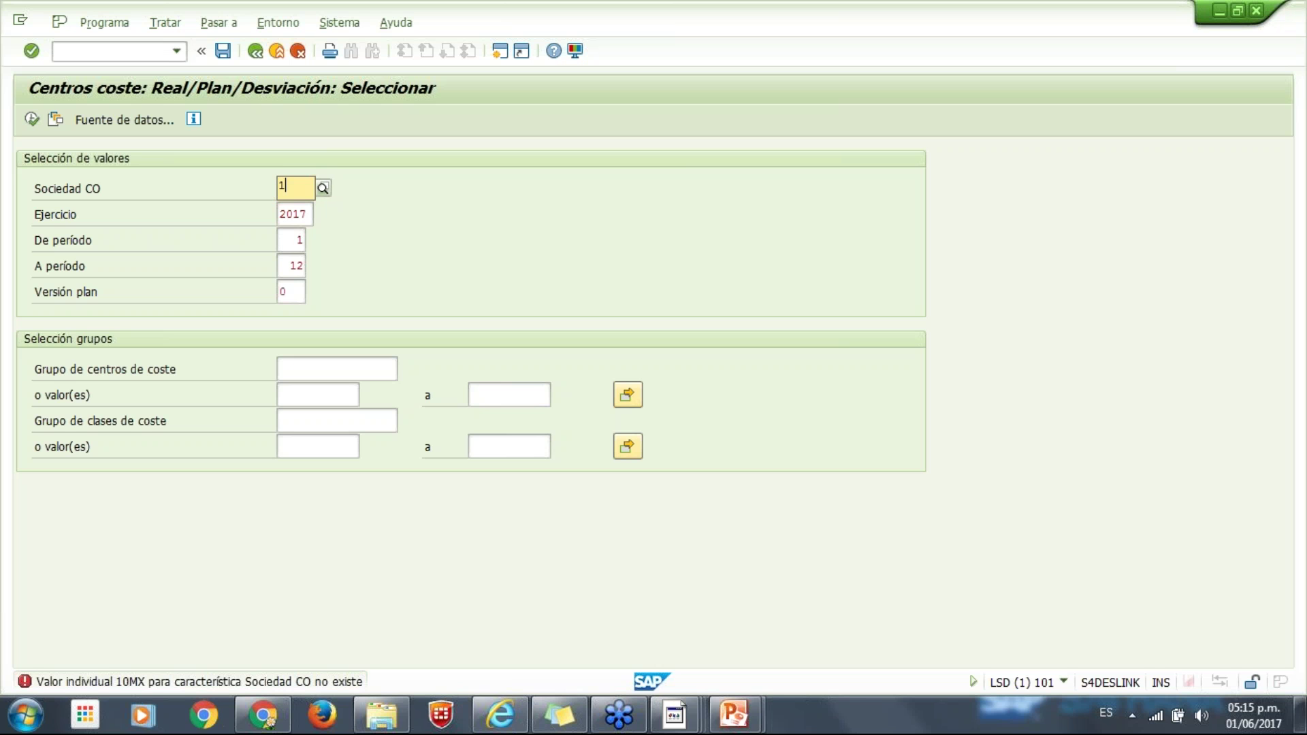
pyautogui.write('00L')
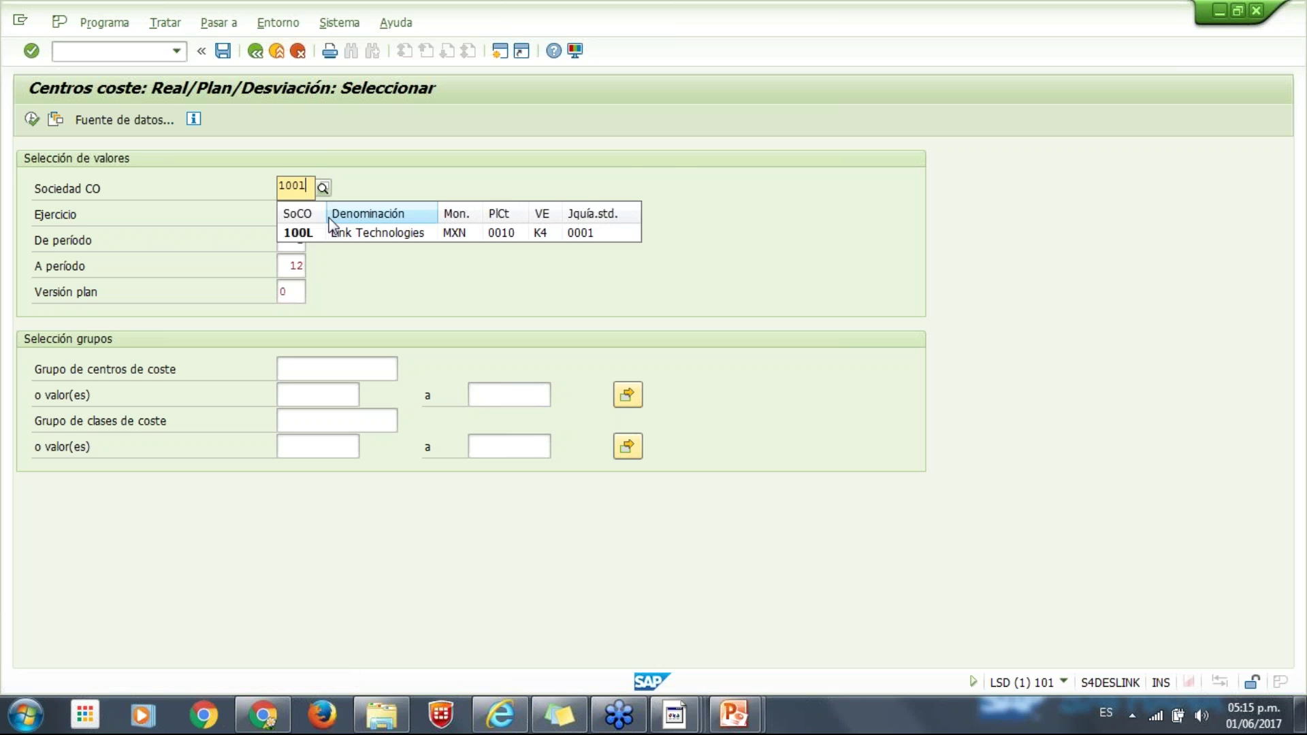
pyautogui.click(310, 233)
pyautogui.click(34, 119)
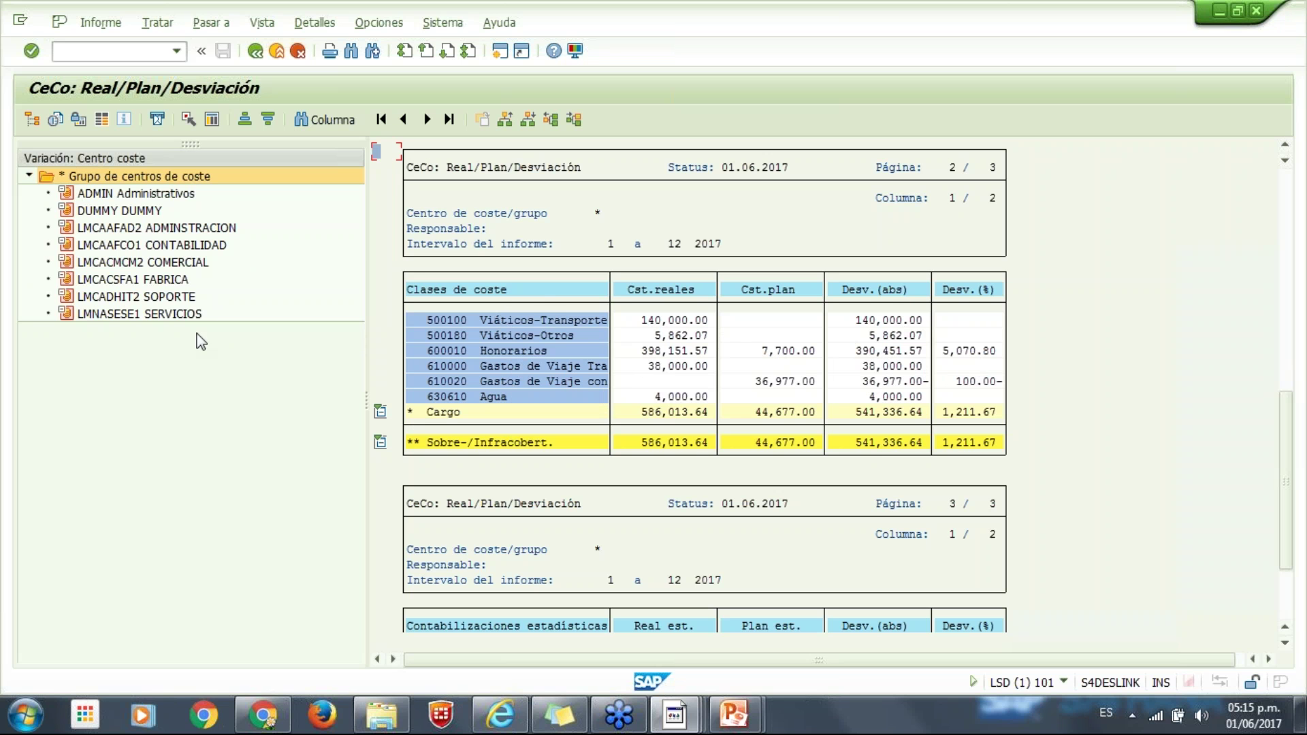
# Review the actual, plan and variance figures of individual cost centres, including CONTABILIDAD, ADMINSTRACION, COMERCIAL, FABRICA, SOPORTE, SERVICIOS and Administrativos.
pyautogui.click(97, 247)
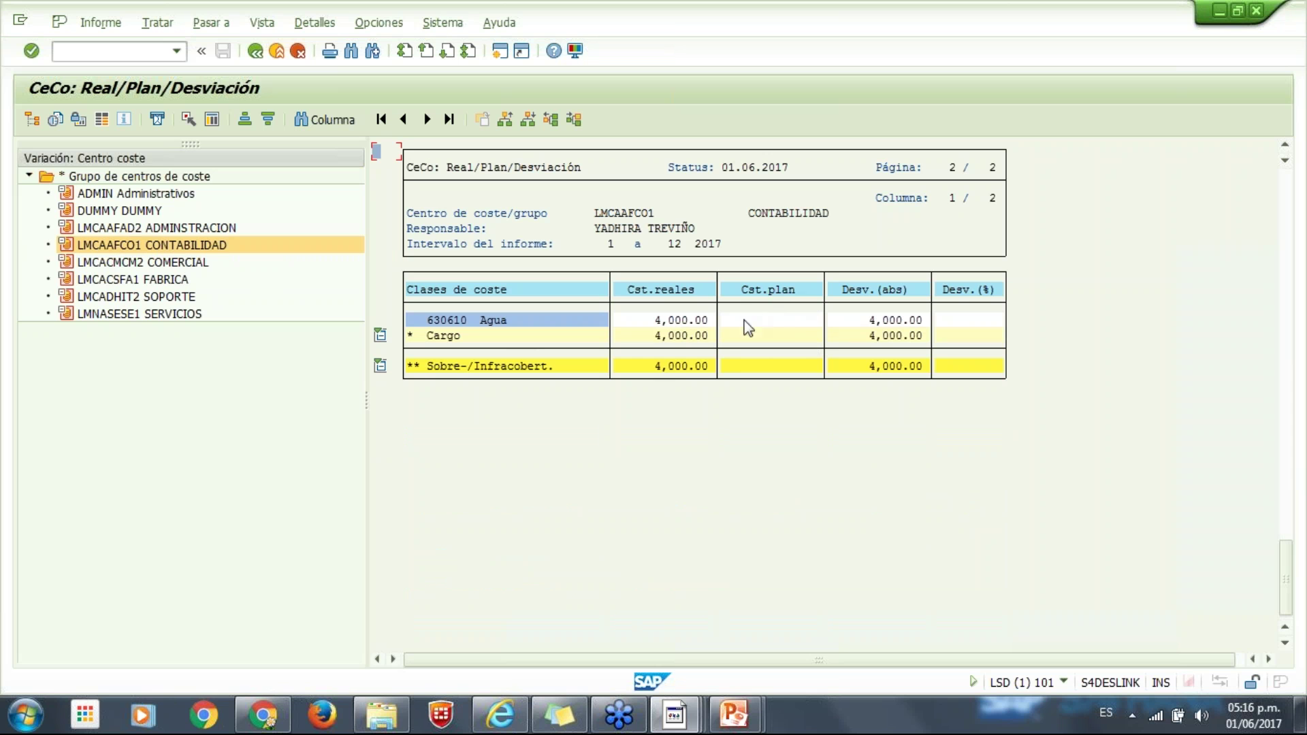
pyautogui.click(223, 228)
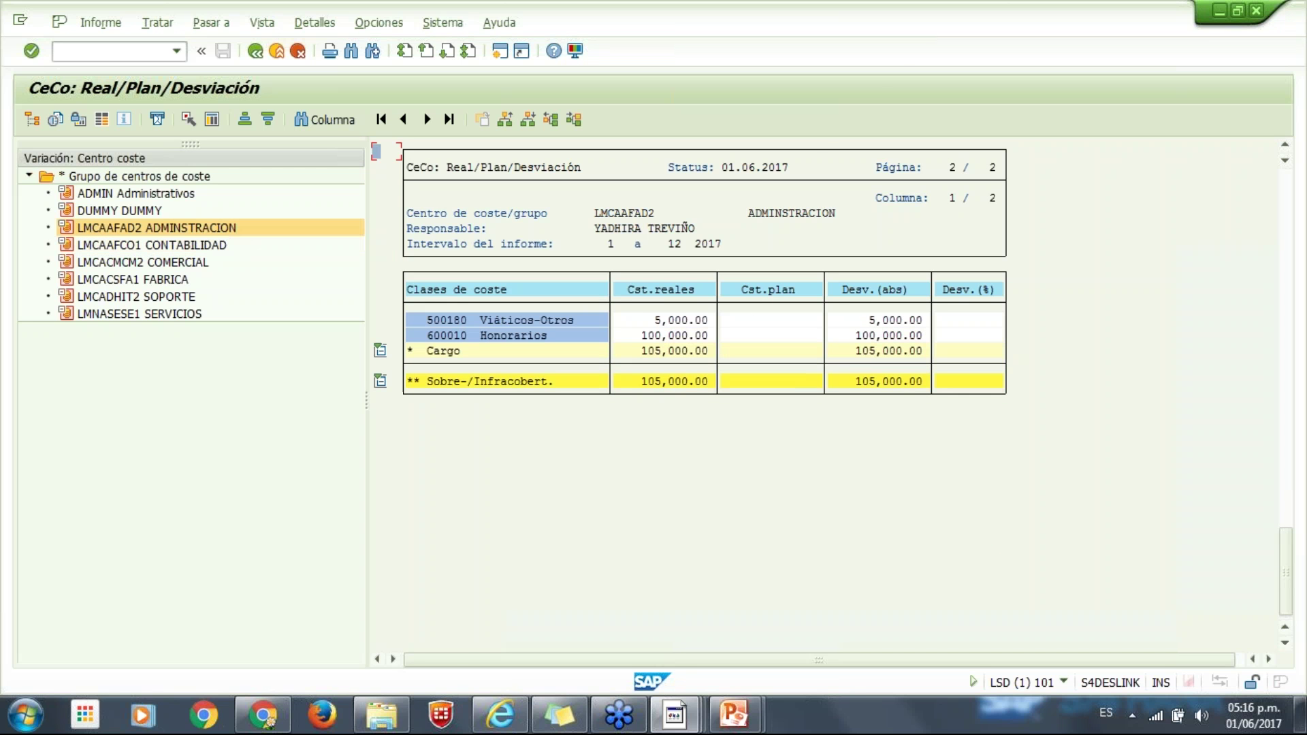
pyautogui.click(153, 266)
pyautogui.click(154, 282)
pyautogui.click(157, 297)
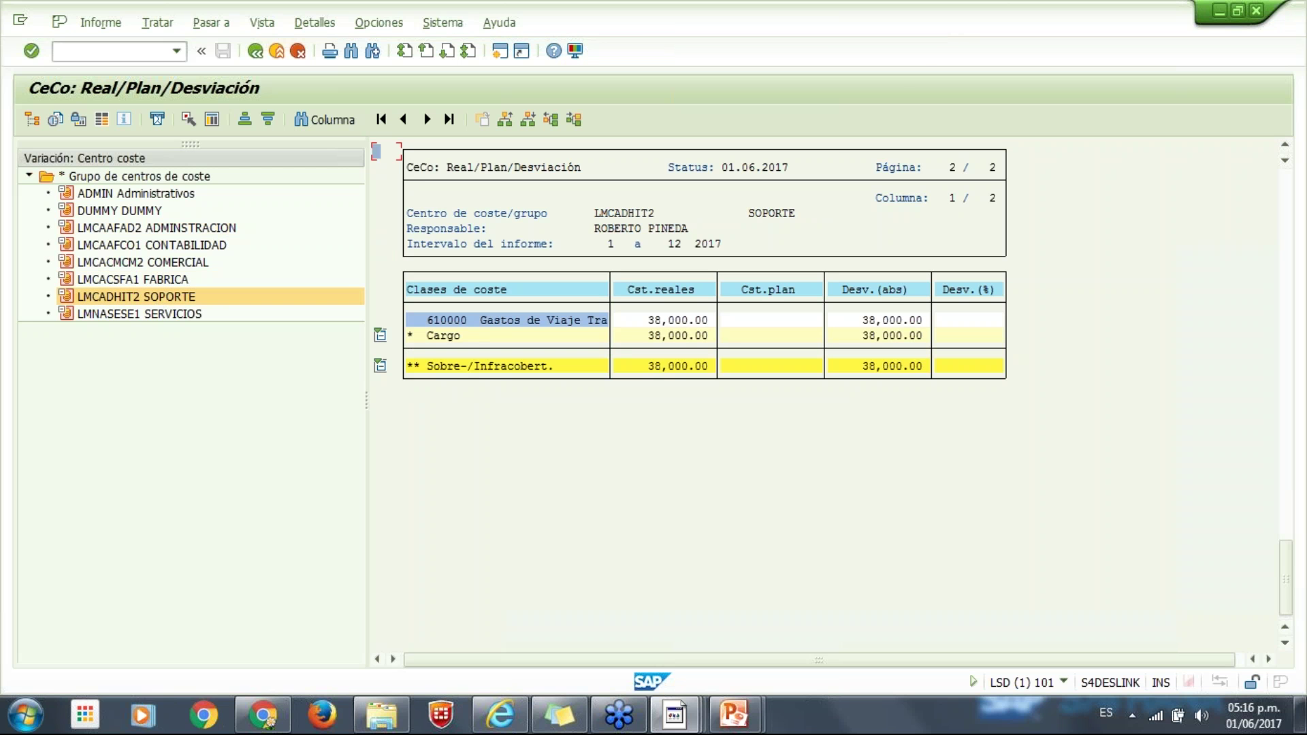
pyautogui.click(163, 314)
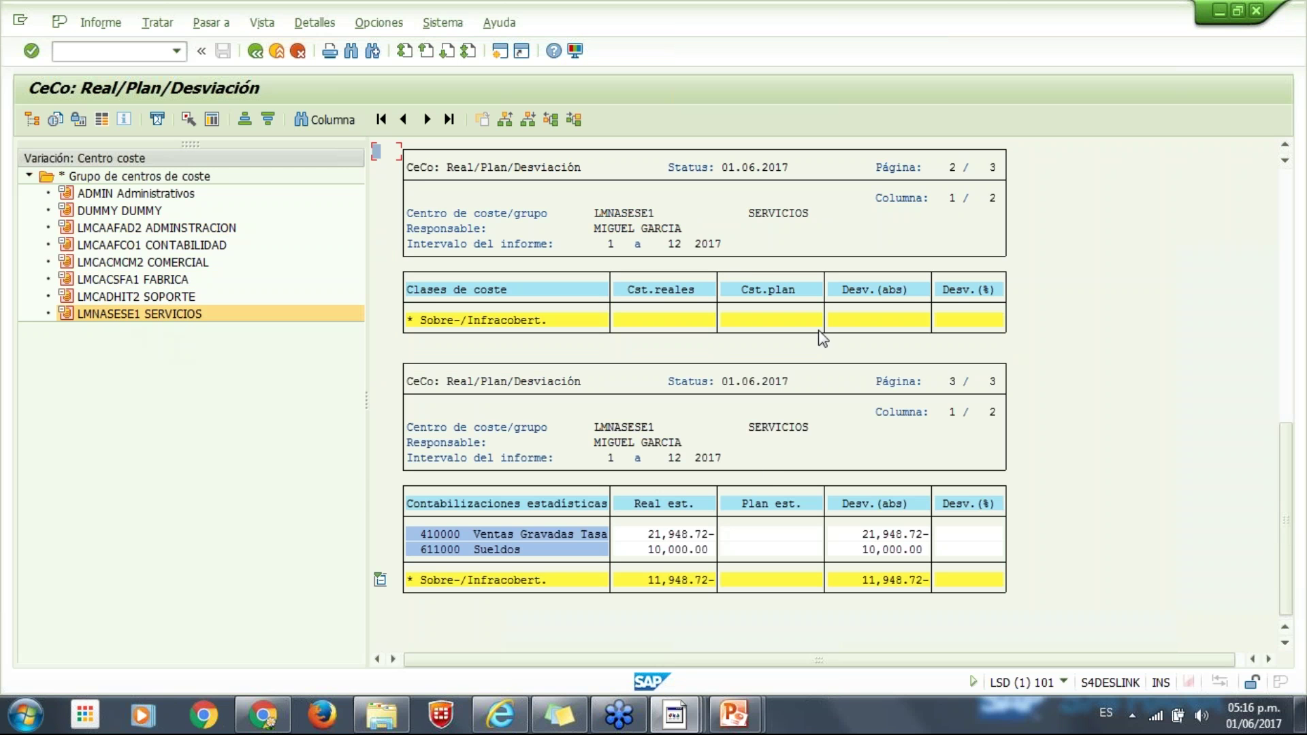
pyautogui.click(134, 198)
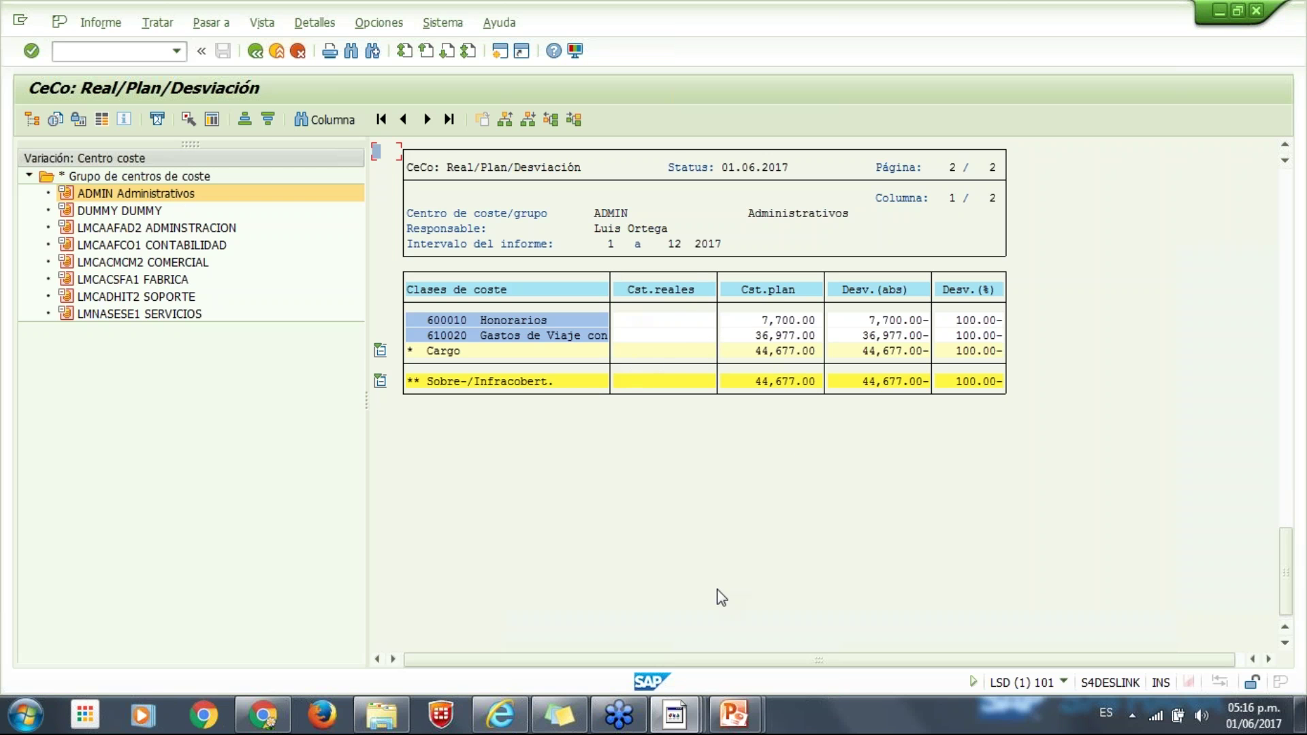
# End the cost centre report and run the Área: Clases de coste report for Sociedad CO 100L.
pyautogui.click(254, 51)
pyautogui.click(158, 272)
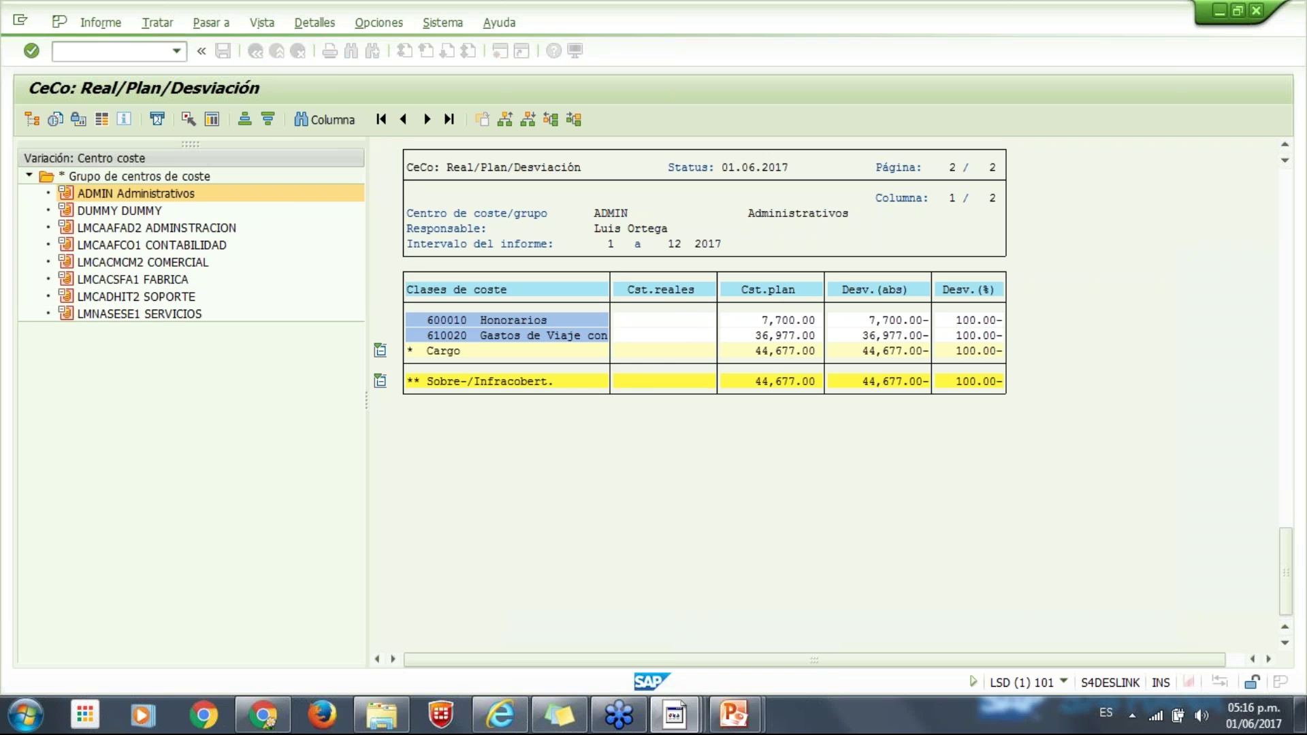
pyautogui.click(255, 51)
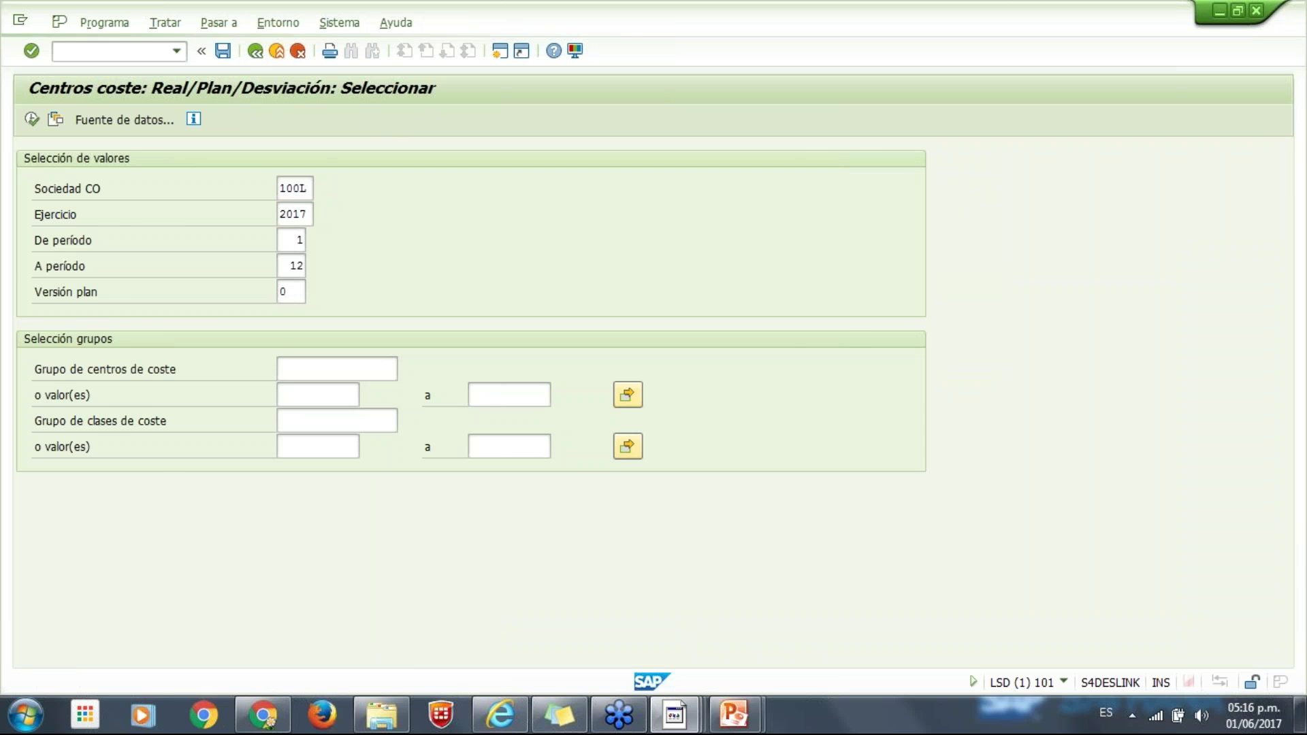
pyautogui.doubleClick(157, 213)
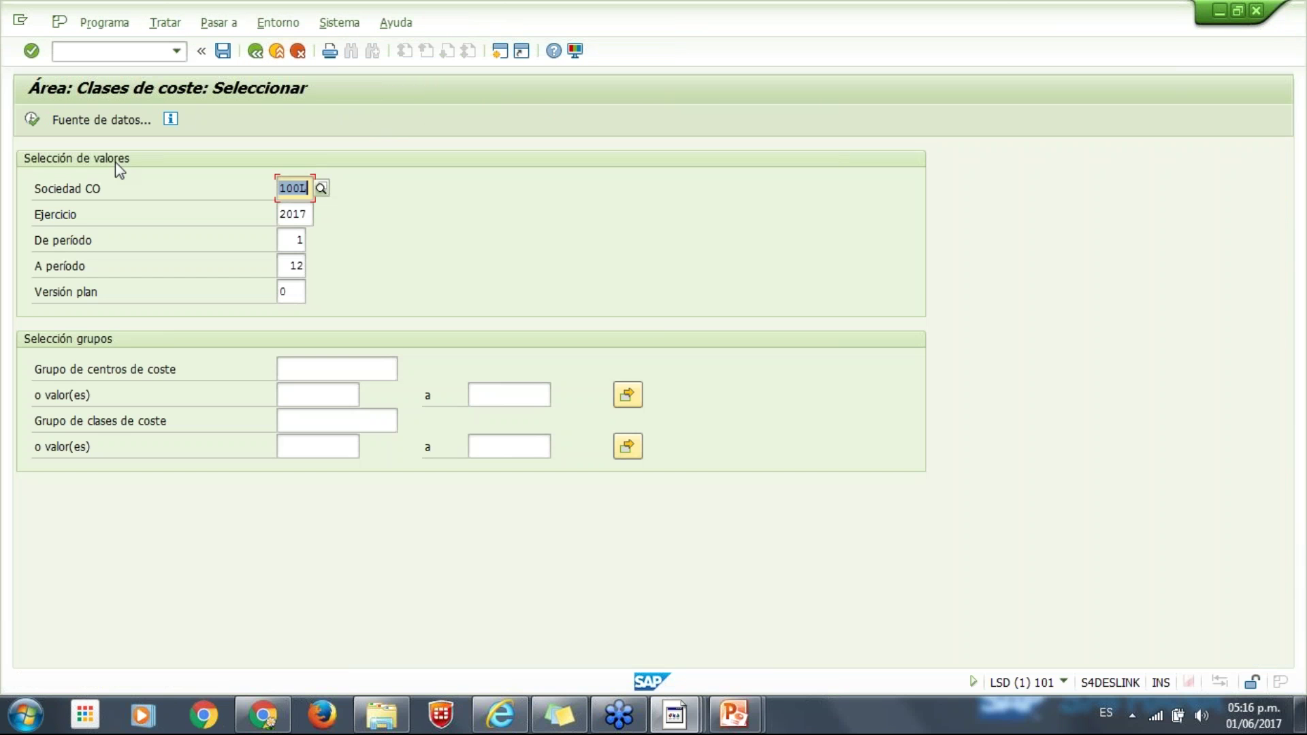
pyautogui.click(30, 122)
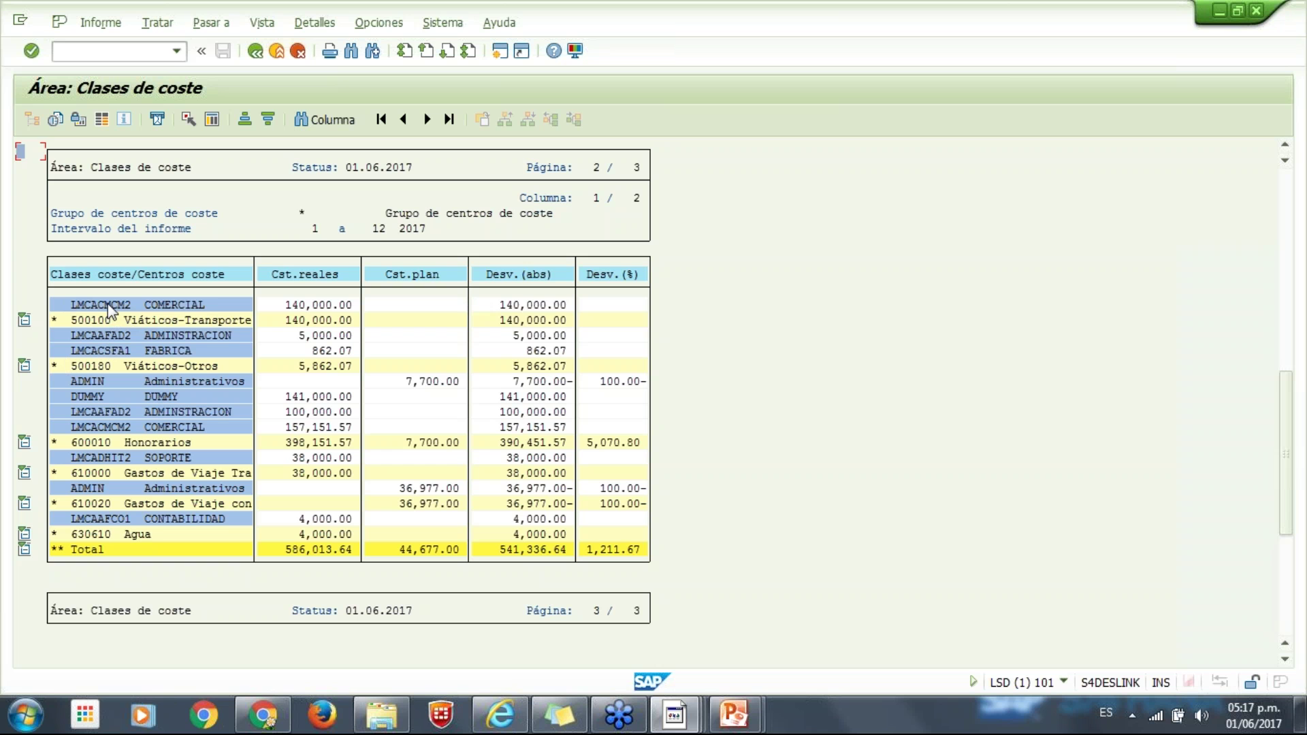
pyautogui.click(138, 320)
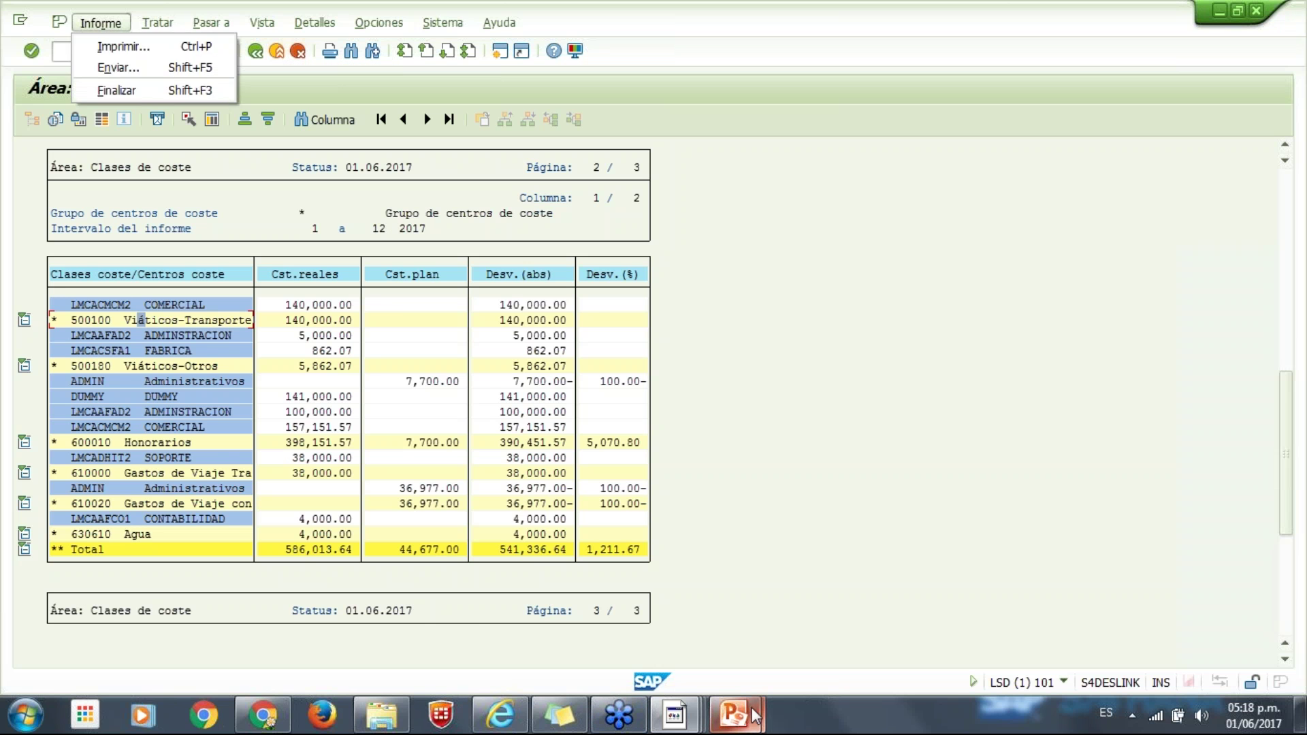
# Switch to the PowerPoint slide show and advance to the Datos Maestros Clientes y Proveedores slide.
pyautogui.click(742, 727)
pyautogui.click(829, 647)
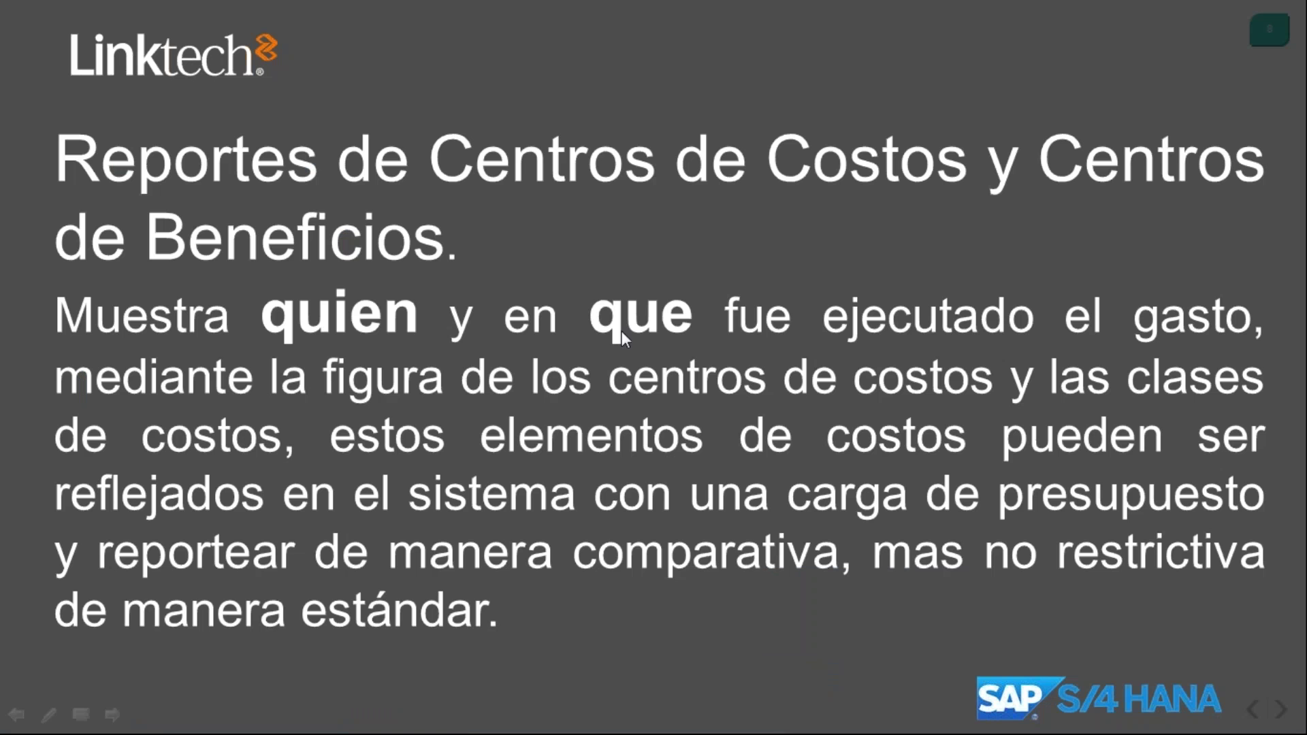
pyautogui.press('Right')
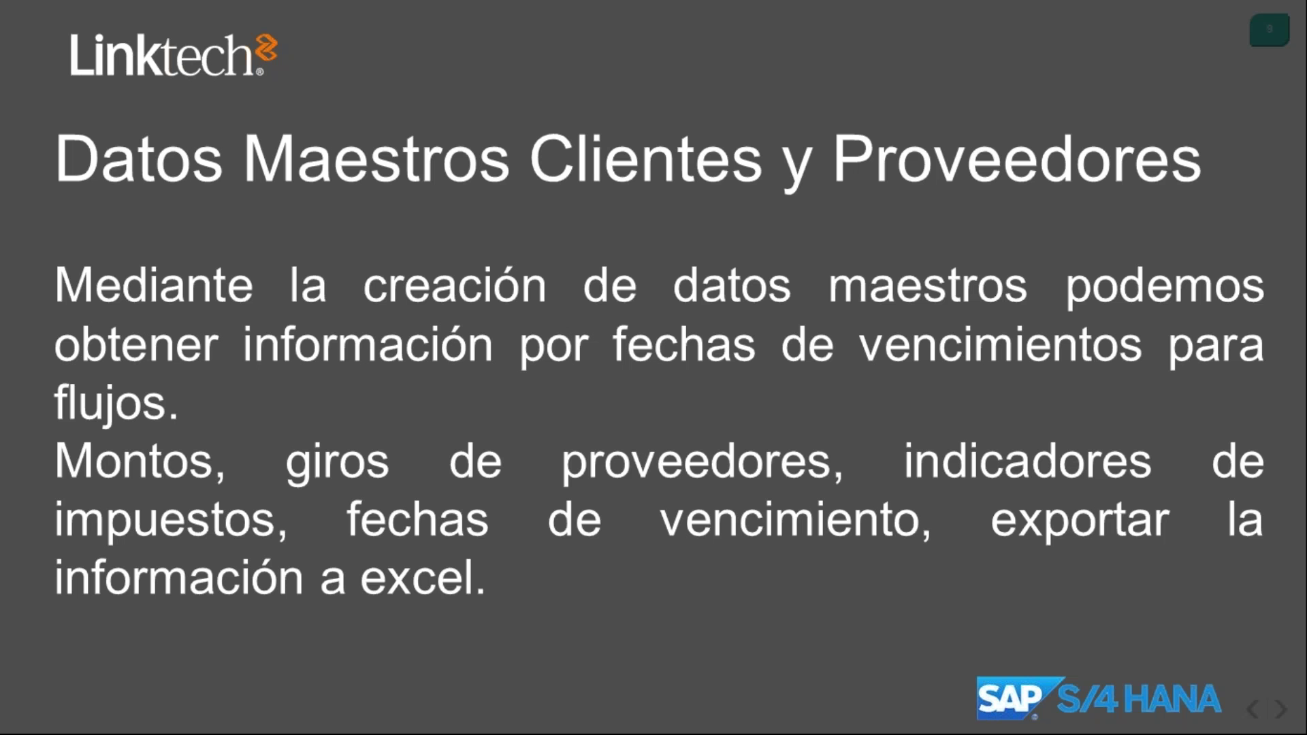
# Switch back to SAP, end the Área: Clases de coste report and return to SAP Easy Access.
pyautogui.hotkey('alt', 'Tab')
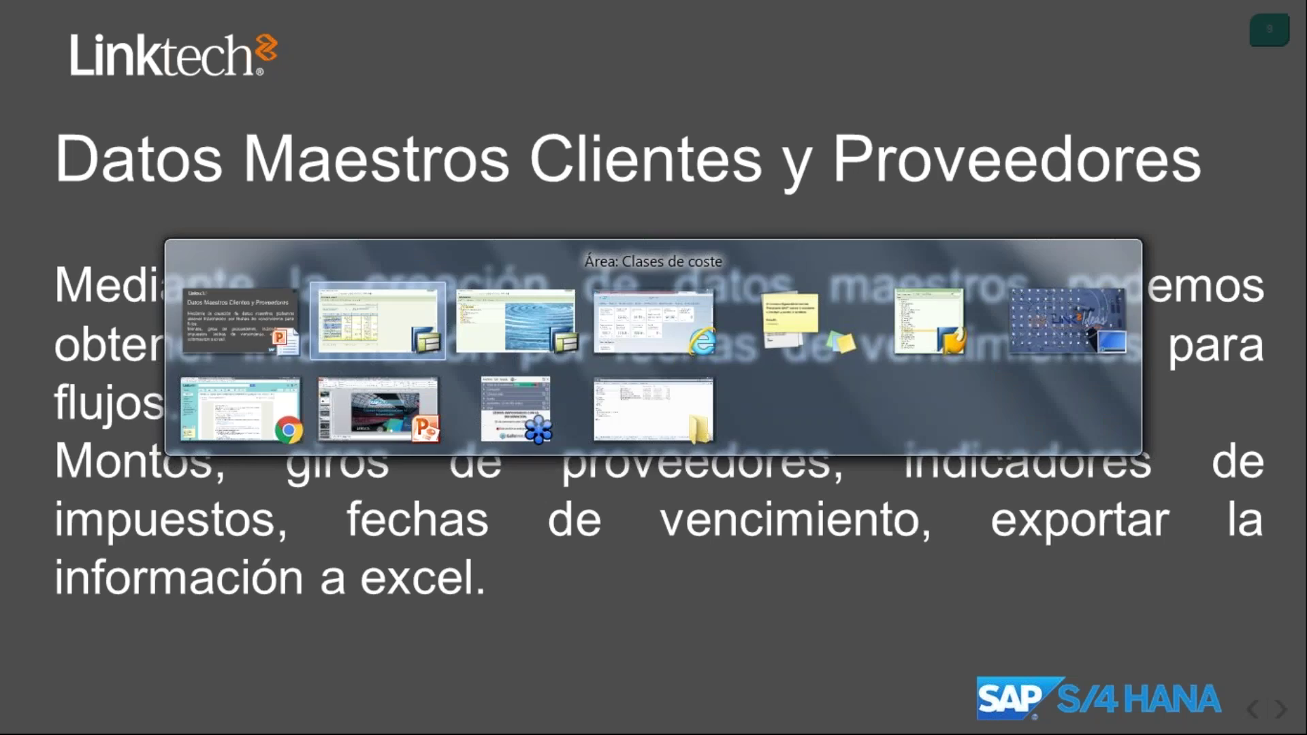
pyautogui.click(256, 53)
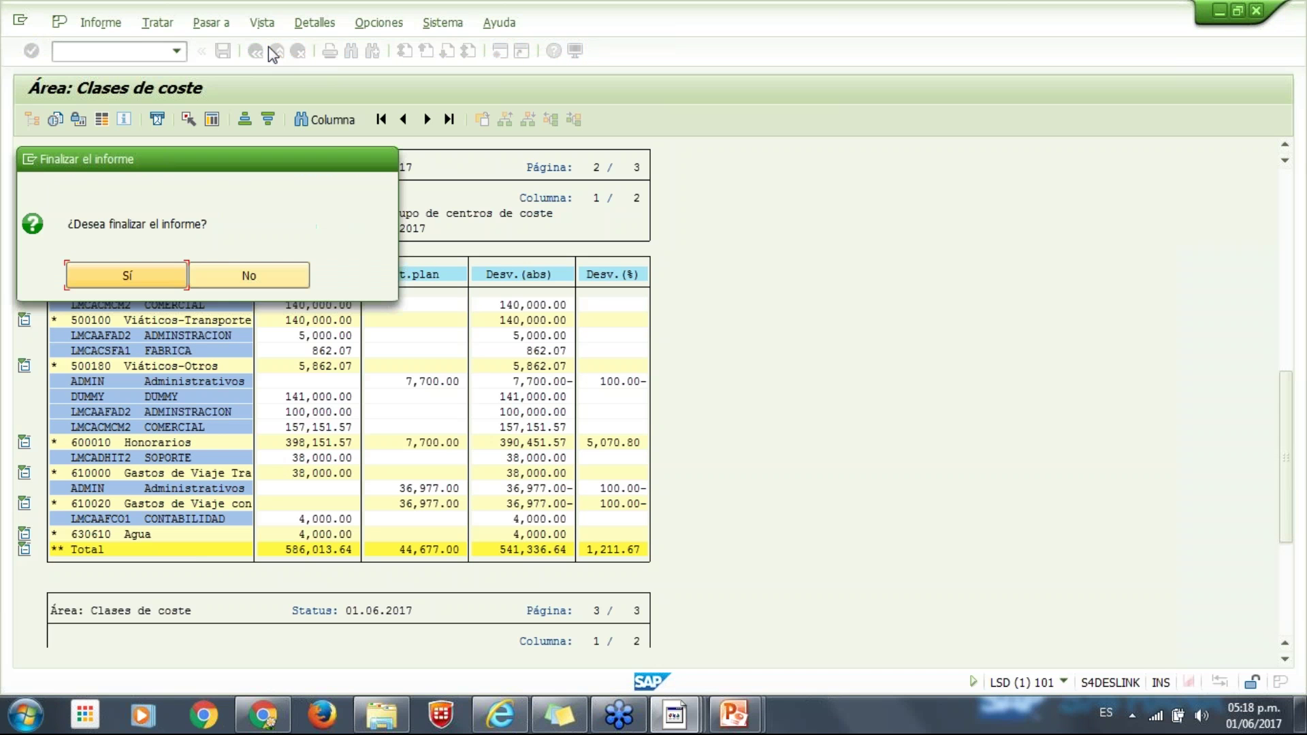
pyautogui.click(170, 278)
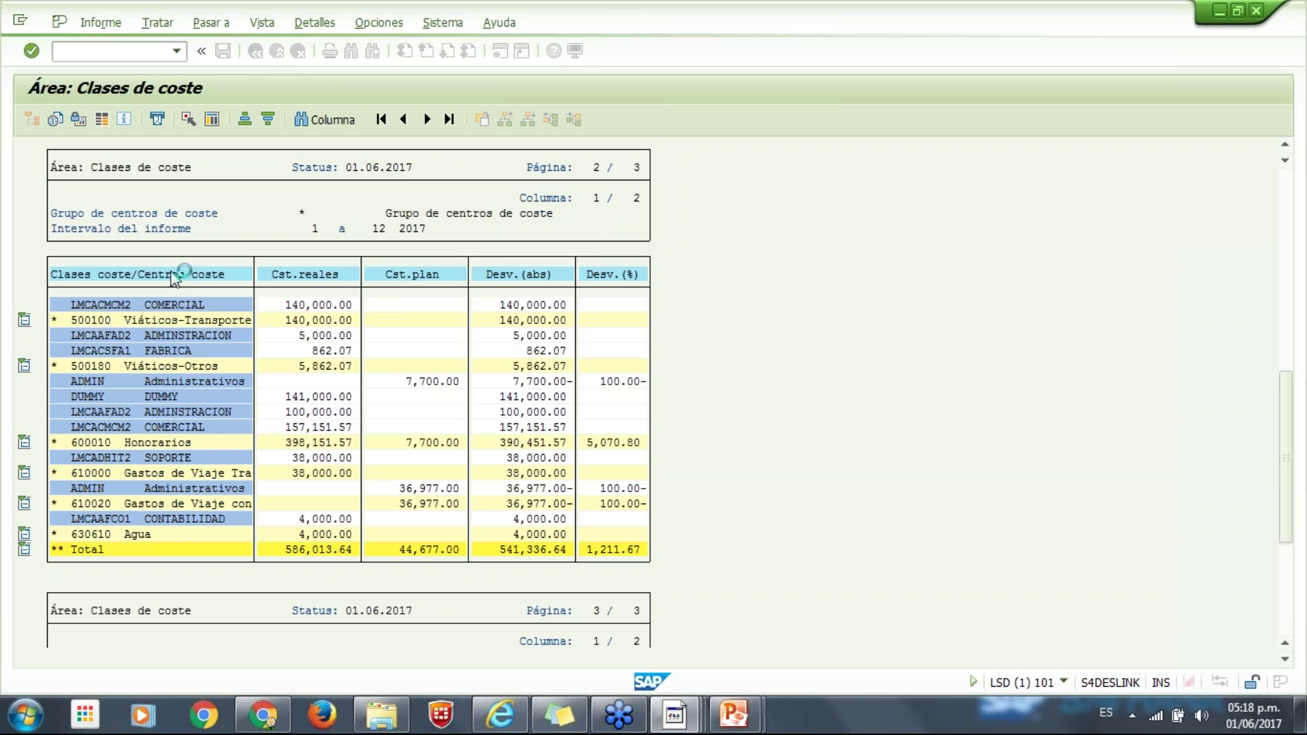
pyautogui.click(256, 52)
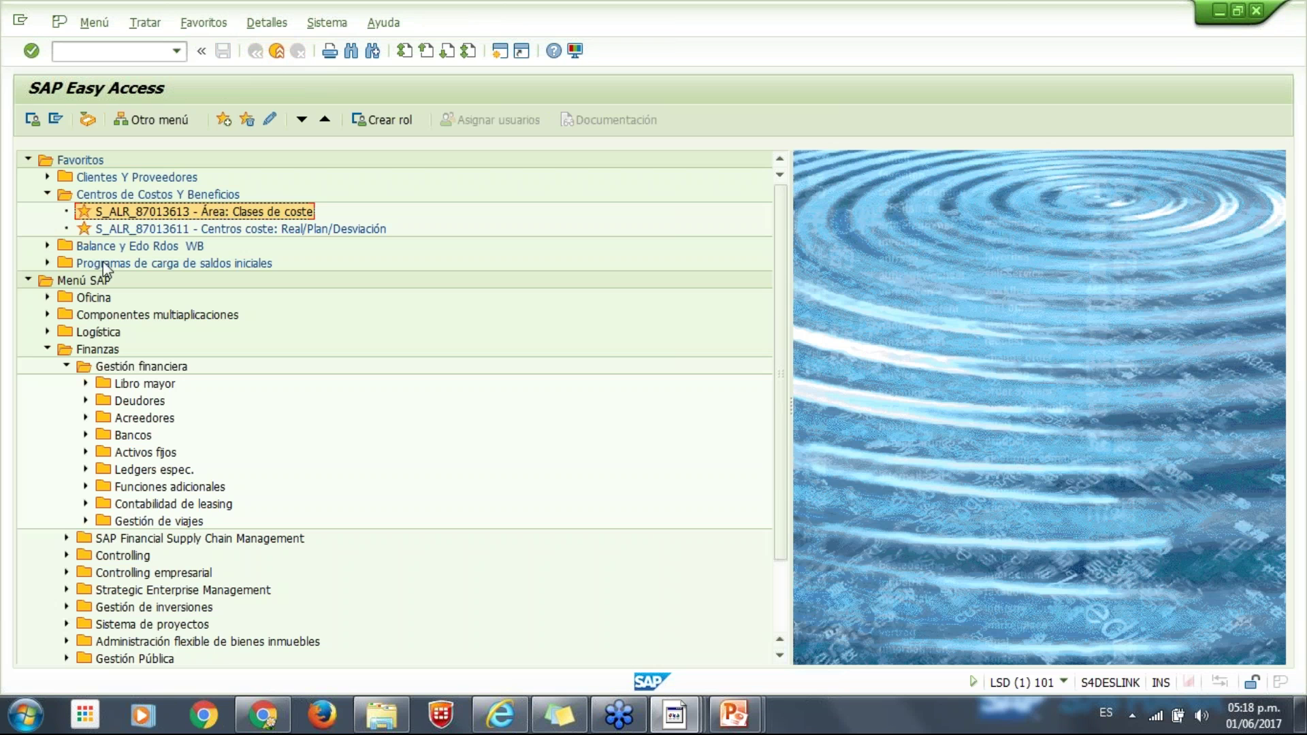
# Collapse the Centros de Costos Y Beneficios favorites and start FBL1N - Partida individual acreedor from Clientes Y Proveedores.
pyautogui.click(47, 194)
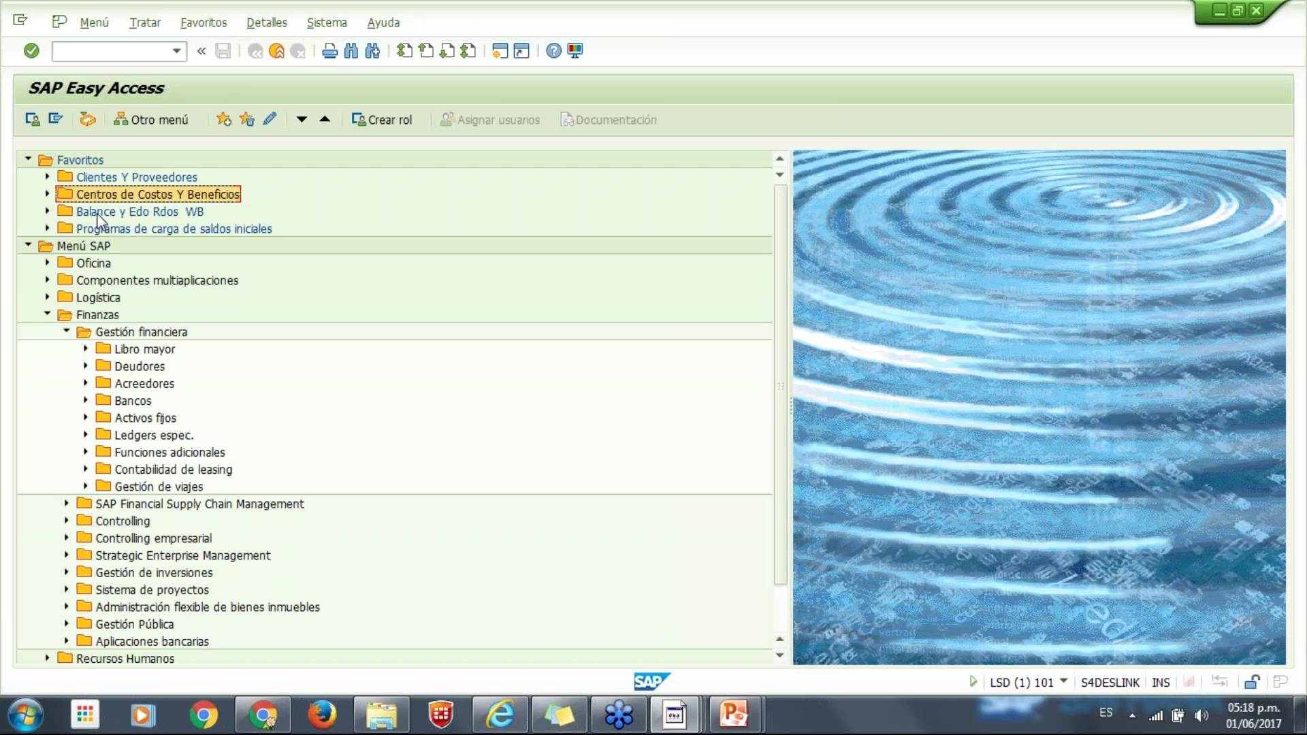
pyautogui.click(47, 177)
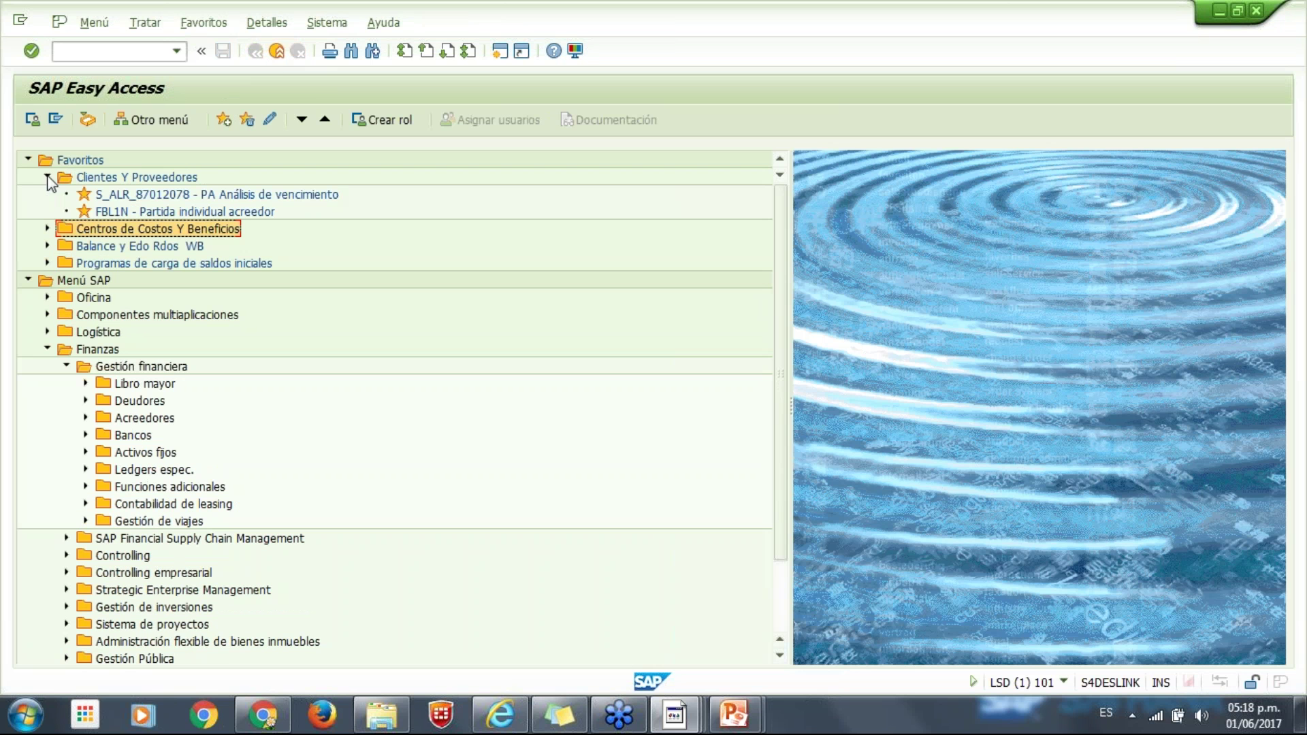
pyautogui.doubleClick(147, 211)
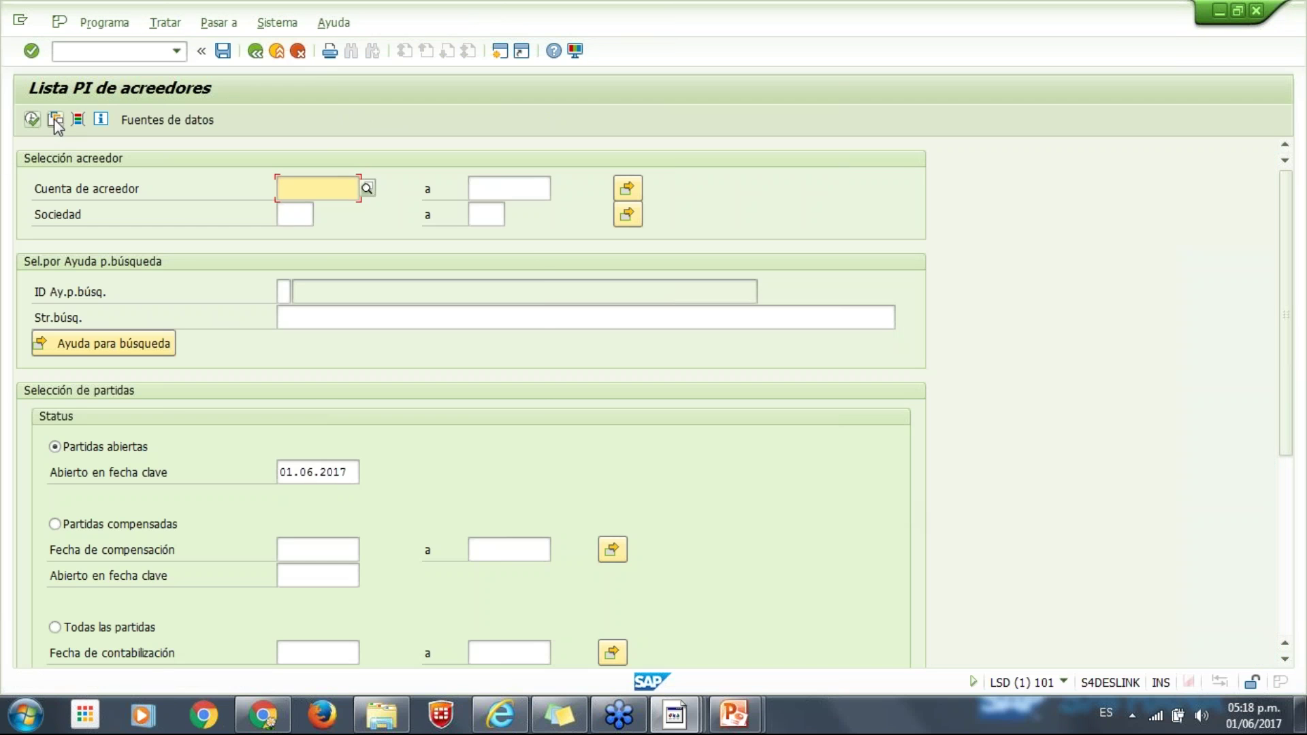
# Load the ZPROVEEDORES variant and run the vendor line item list.
pyautogui.click(56, 119)
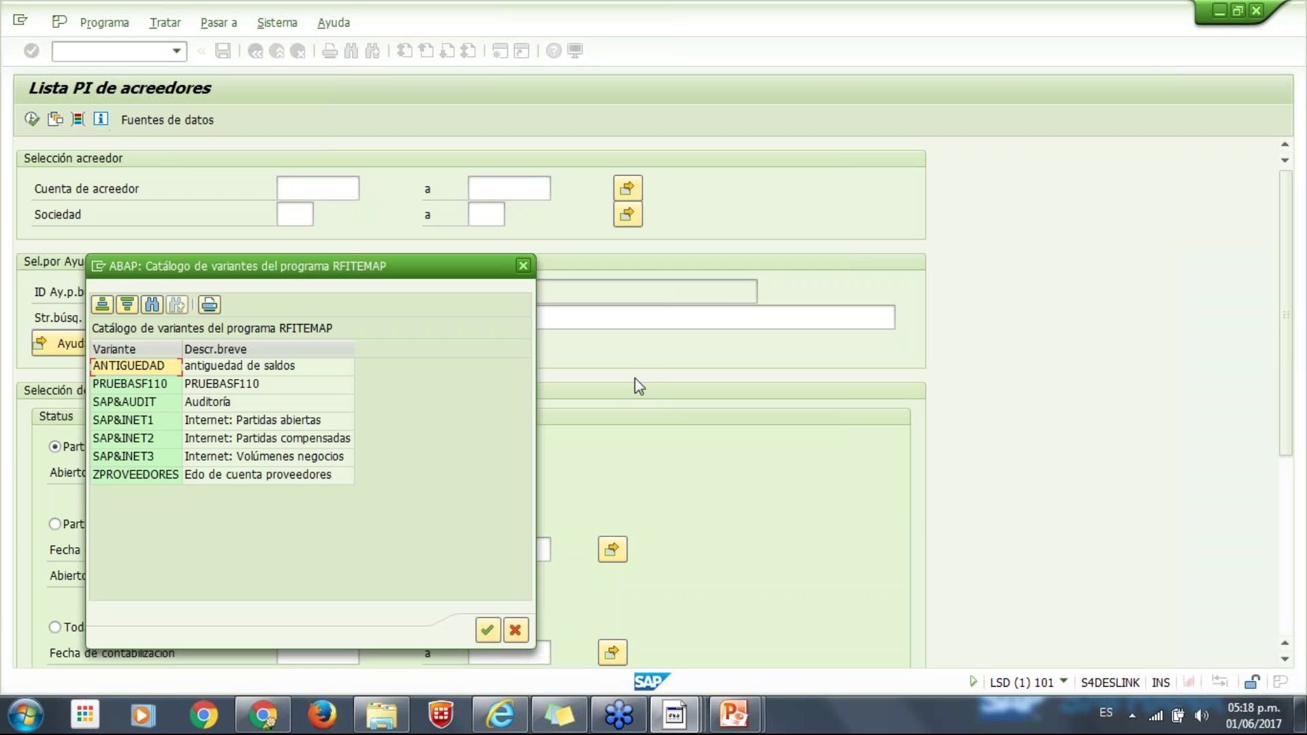
pyautogui.doubleClick(185, 475)
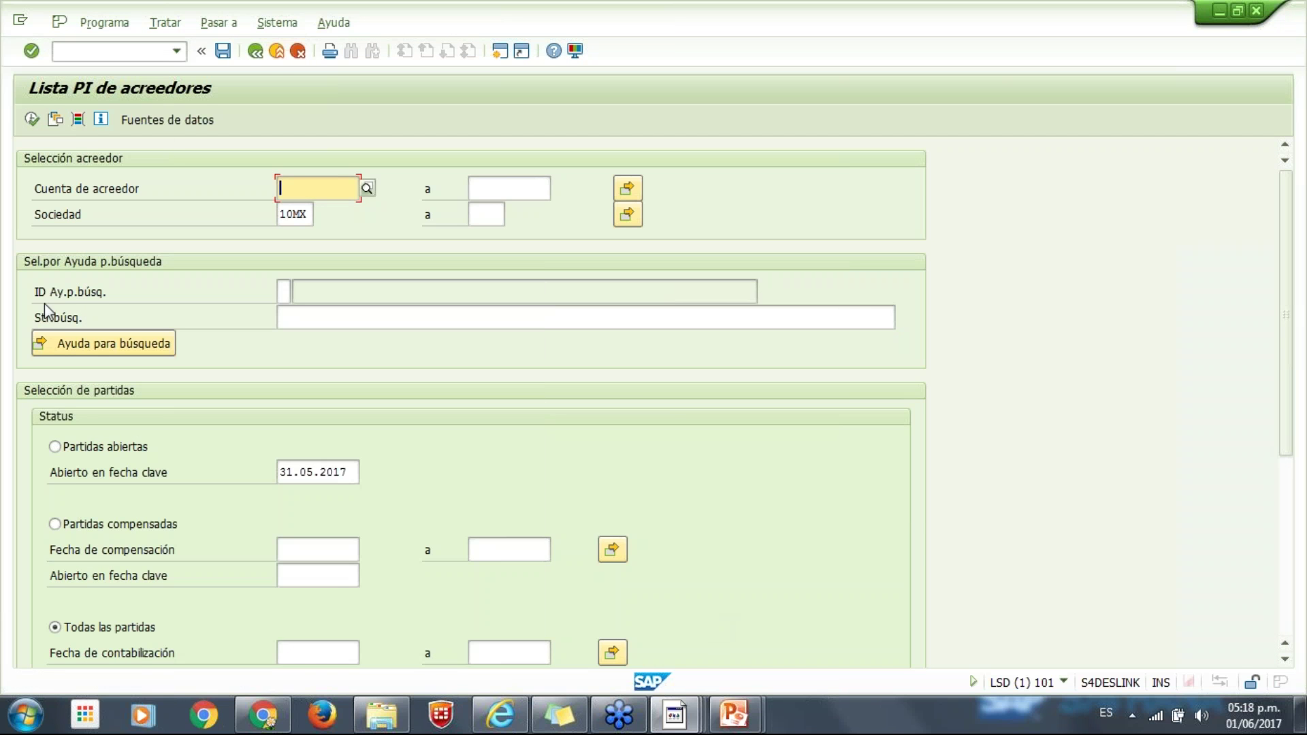
pyautogui.click(32, 120)
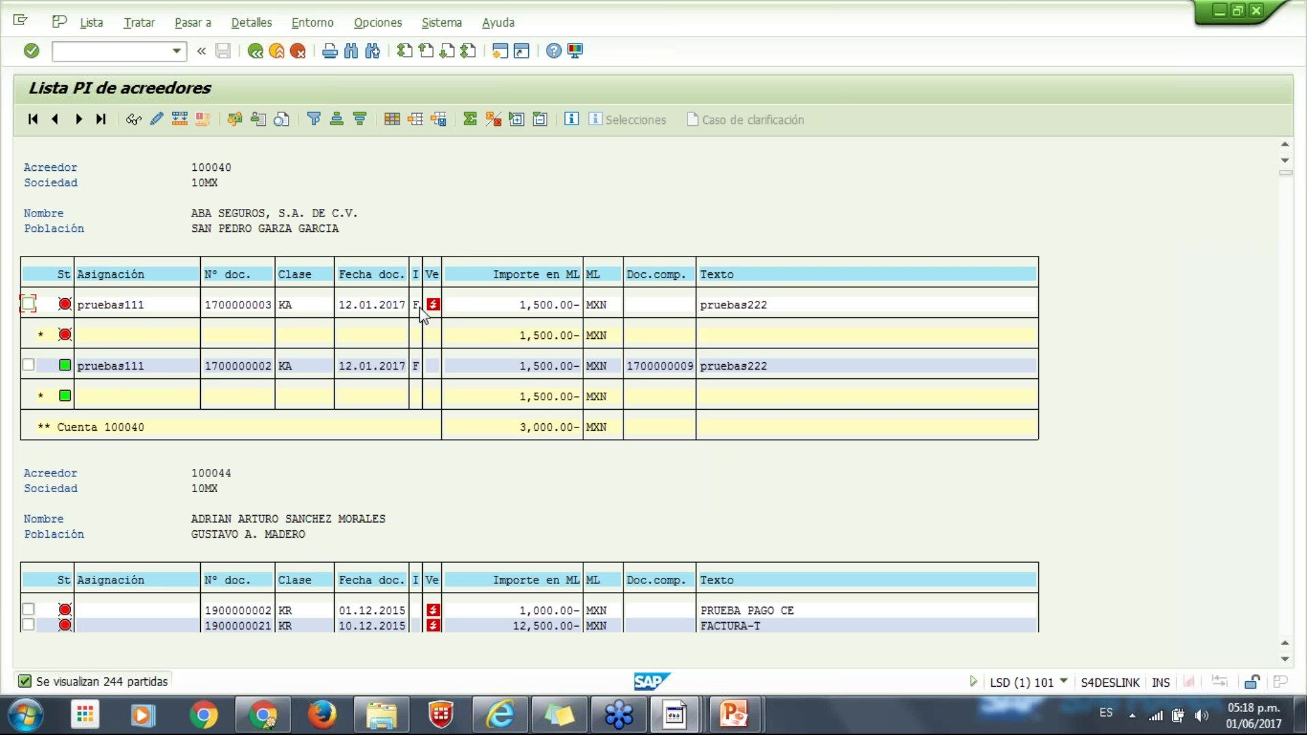
# Add the Subnúm.activo fijo and ML3 columns to the vendor list layout and apply it.
pyautogui.moveTo(435, 315)
pyautogui.click(392, 120)
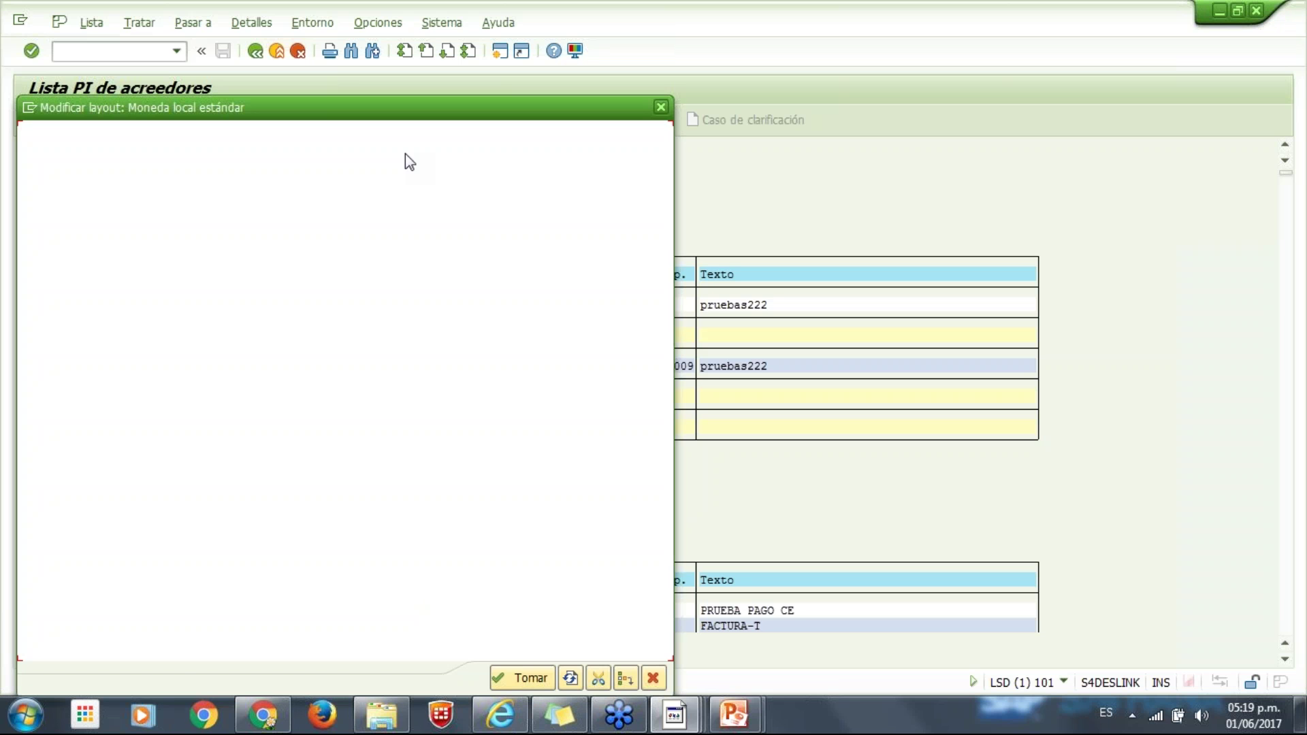
pyautogui.click(412, 328)
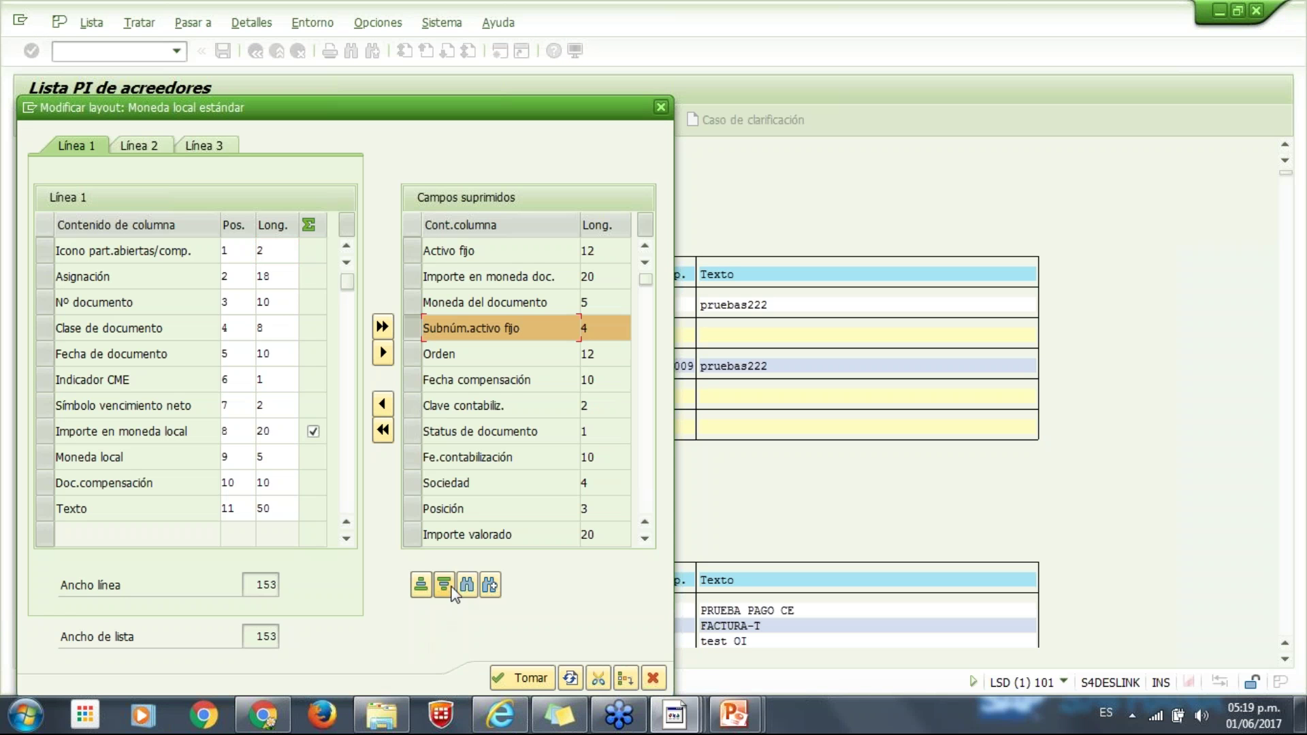
pyautogui.click(382, 405)
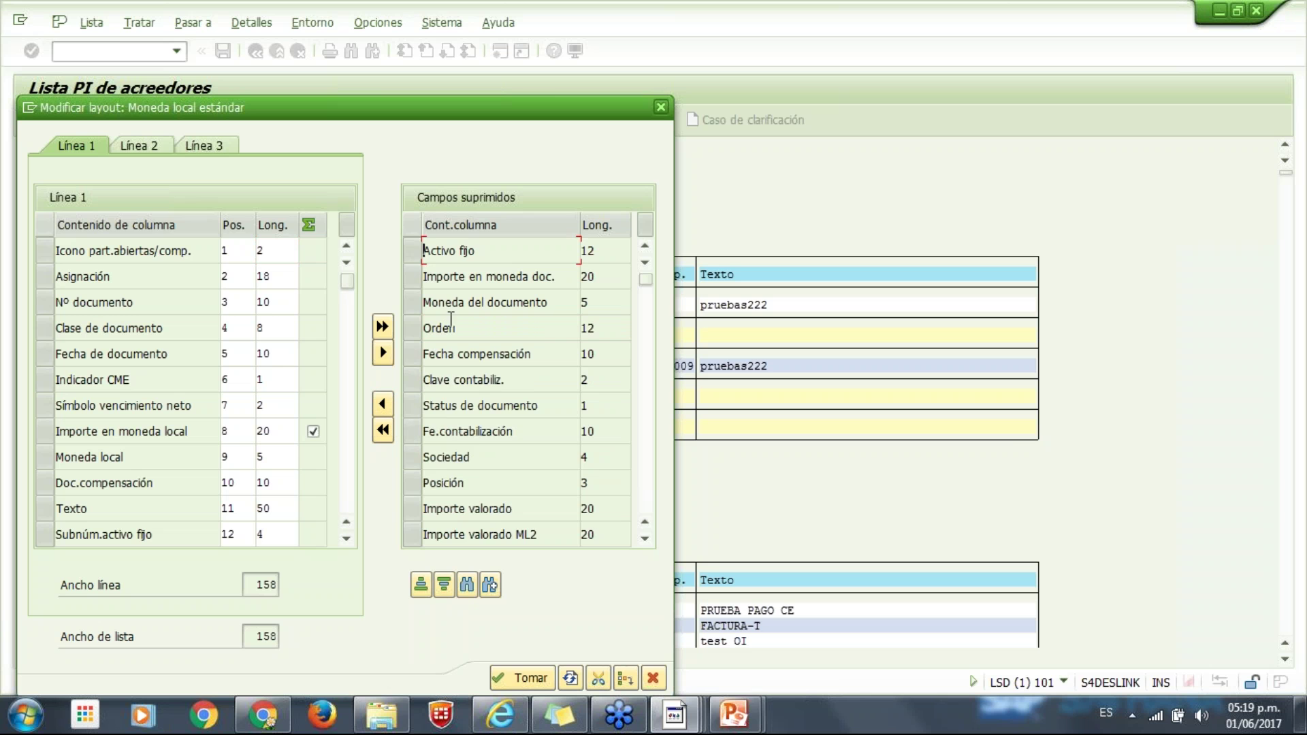
pyautogui.scroll(-3, 490, 381)
pyautogui.scroll(-1, 419, 357)
pyautogui.click(418, 357)
pyautogui.click(384, 408)
pyautogui.click(523, 678)
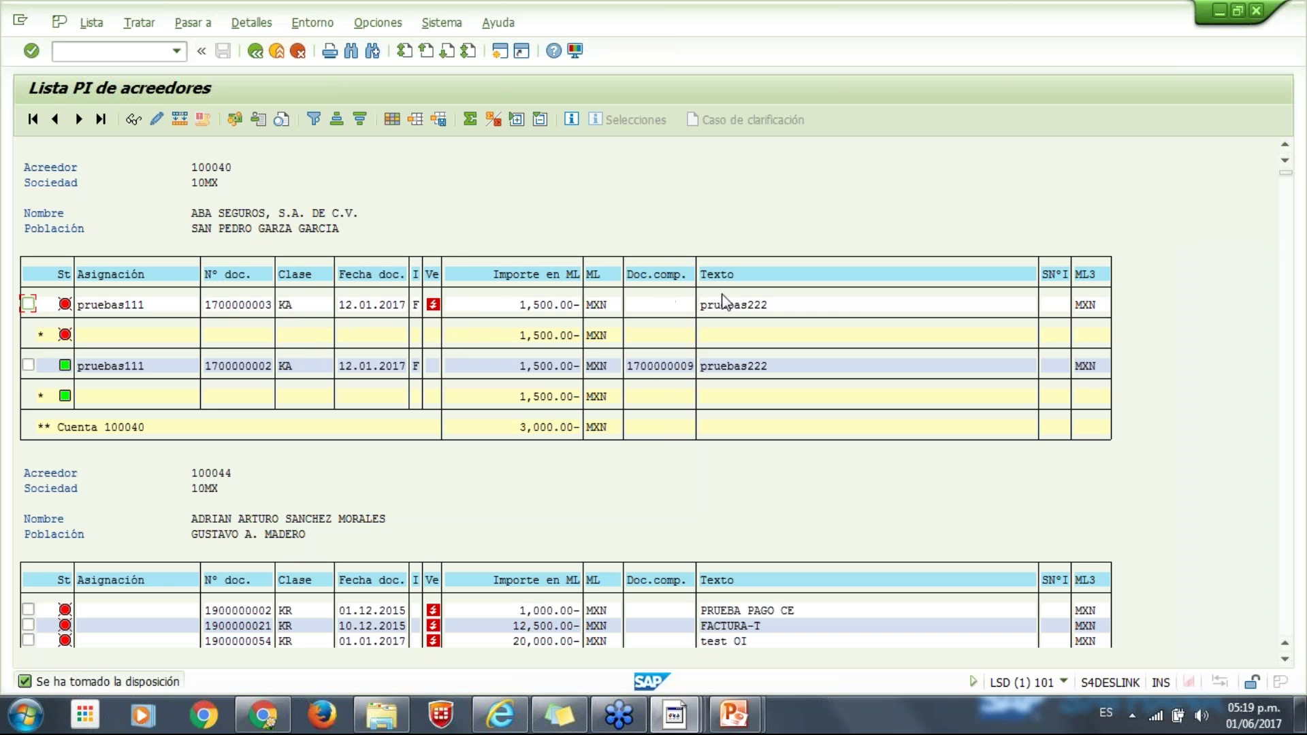
# Look through the open and cleared line items of the first vendors in the list.
pyautogui.scroll(-1, 627, 360)
pyautogui.scroll(-1, 627, 360)
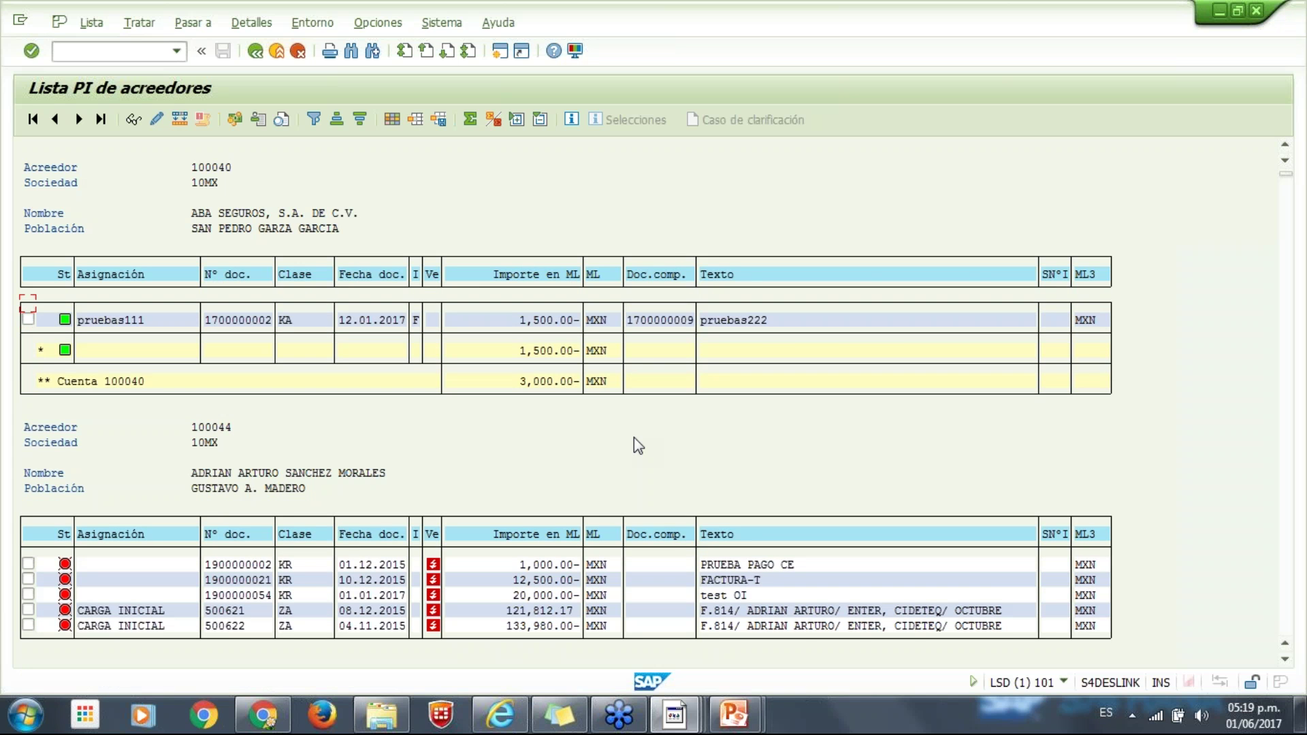
pyautogui.scroll(-3, 634, 437)
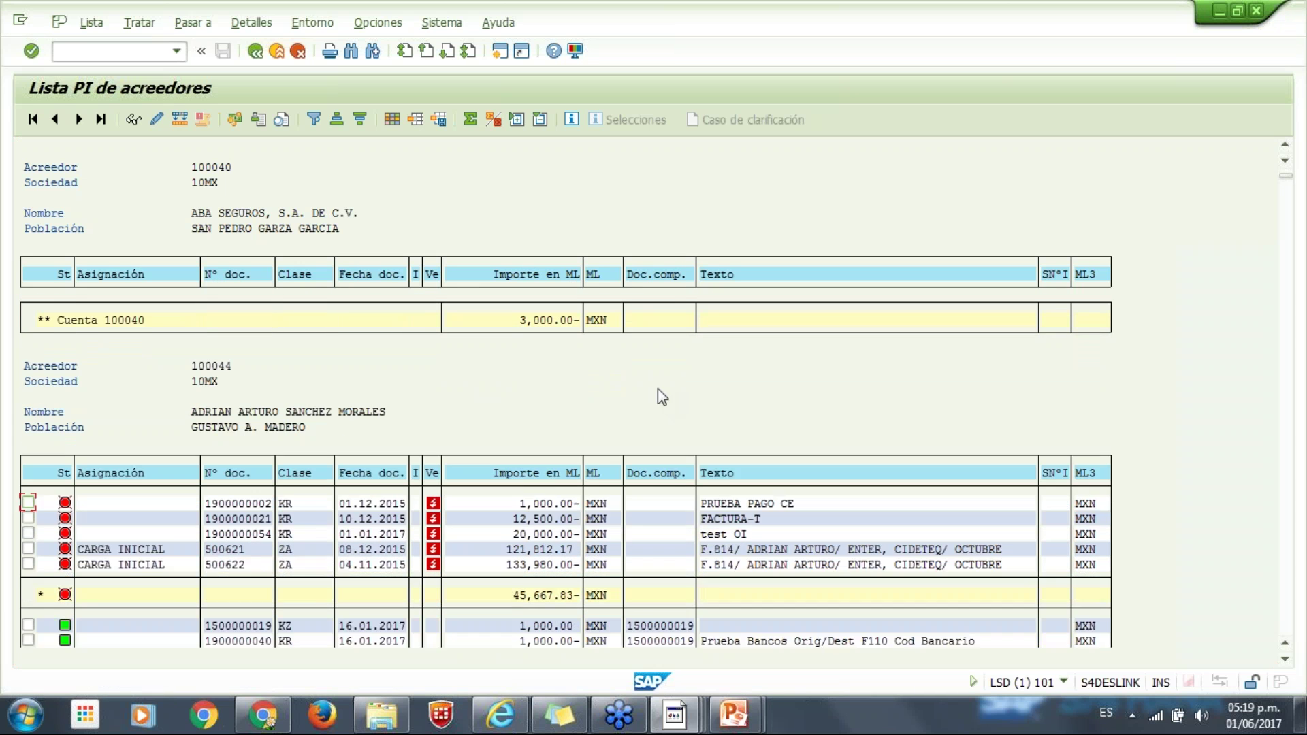
pyautogui.scroll(3, 658, 390)
pyautogui.scroll(2, 1286, 170)
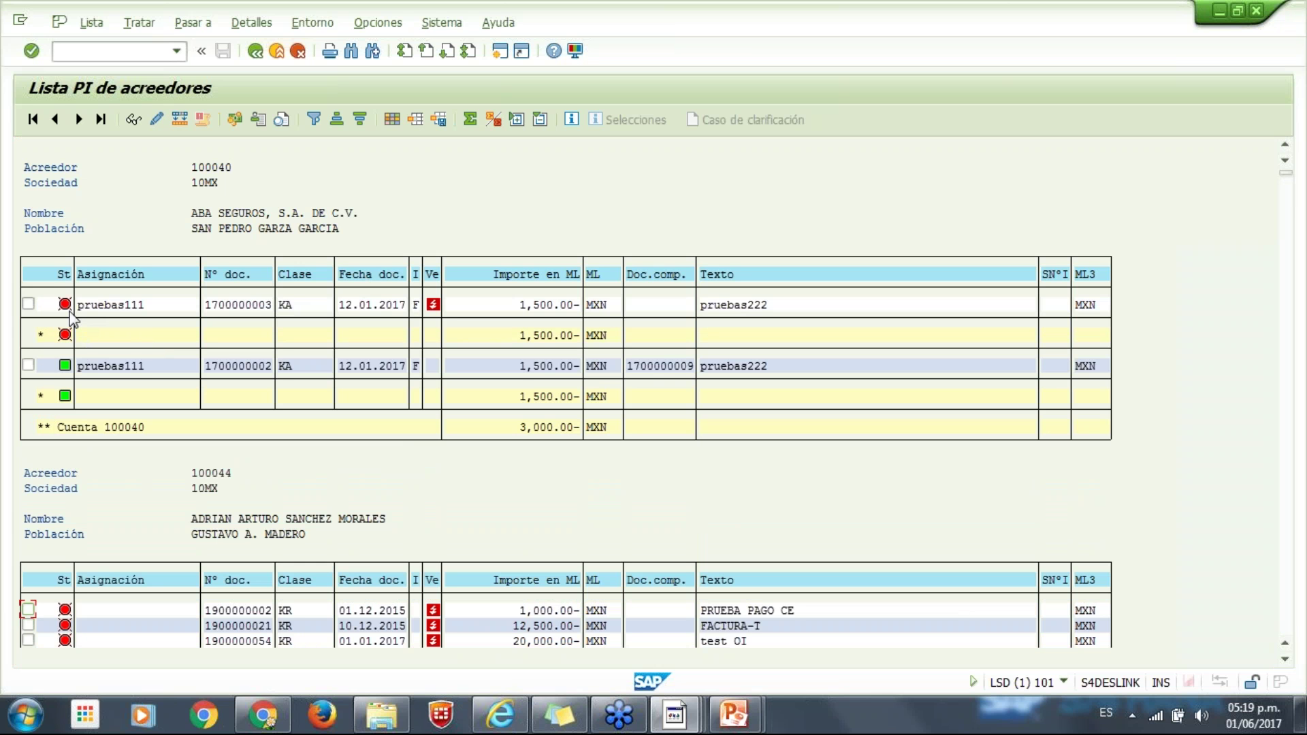
# Examine the second vendor's open and cleared line items, marking the due status, document number and document date columns.
pyautogui.scroll(-1, 108, 564)
pyautogui.scroll(-4, 107, 564)
pyautogui.scroll(1, 116, 328)
pyautogui.scroll(-2, 508, 325)
pyautogui.scroll(-1, 511, 334)
pyautogui.scroll(-5, 511, 331)
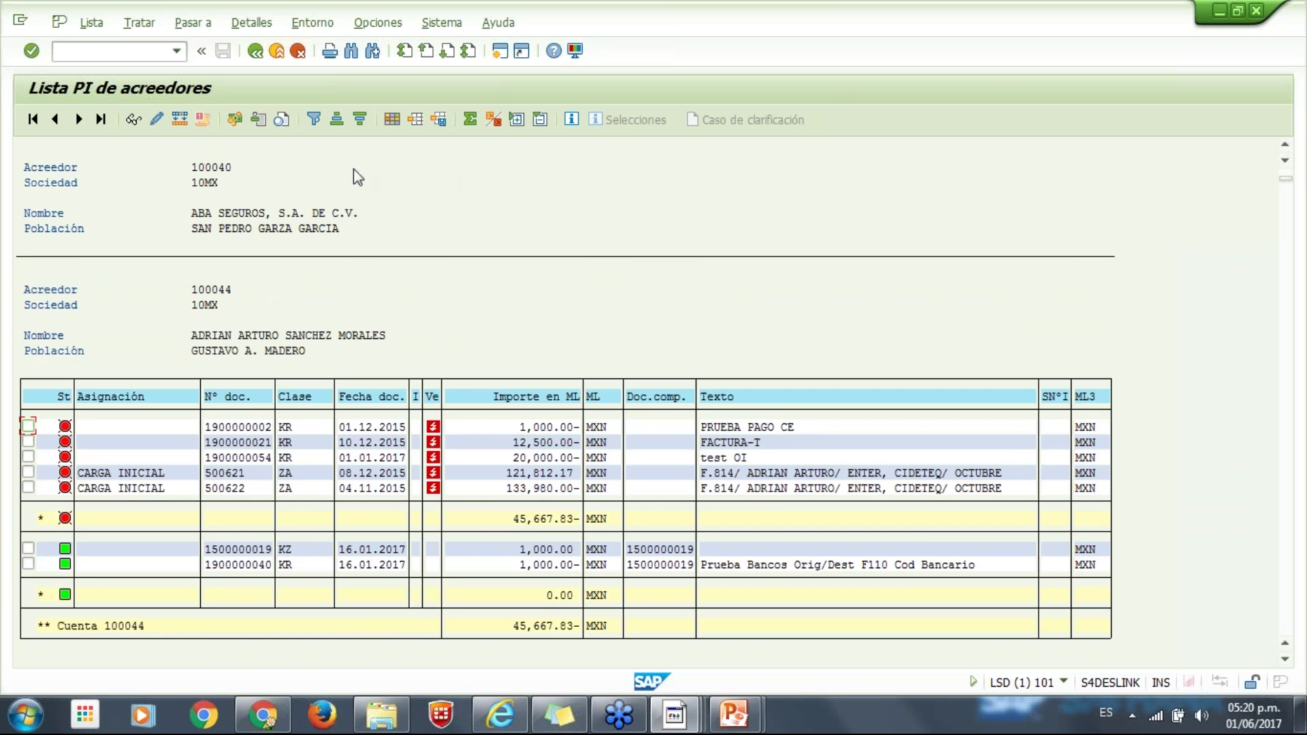
pyautogui.click(432, 396)
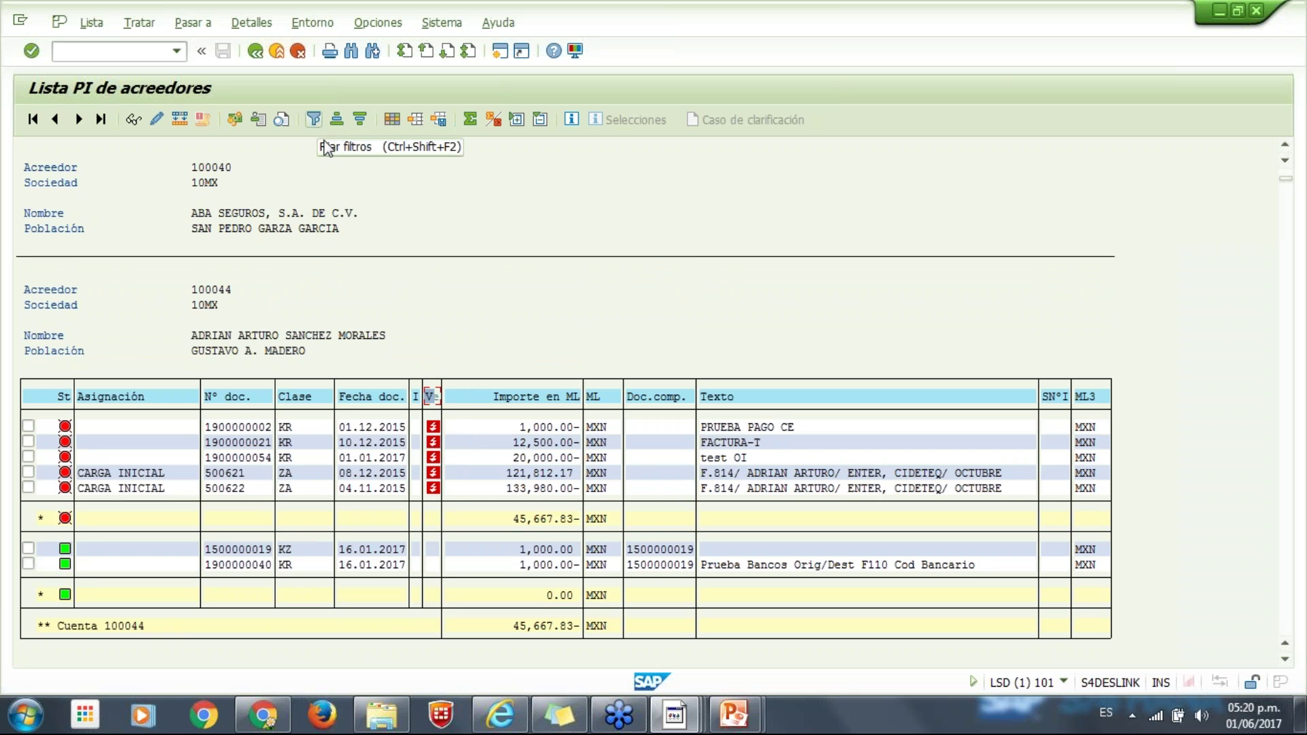
pyautogui.click(309, 397)
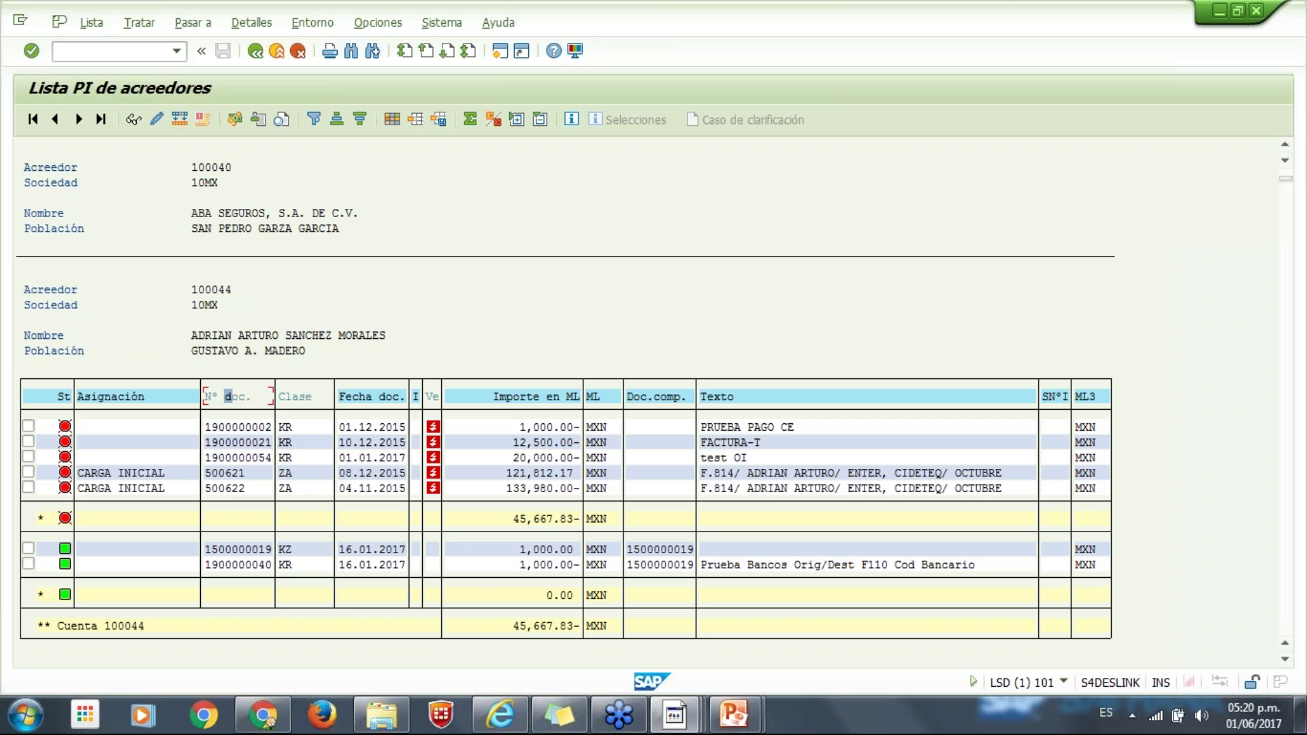
pyautogui.click(382, 397)
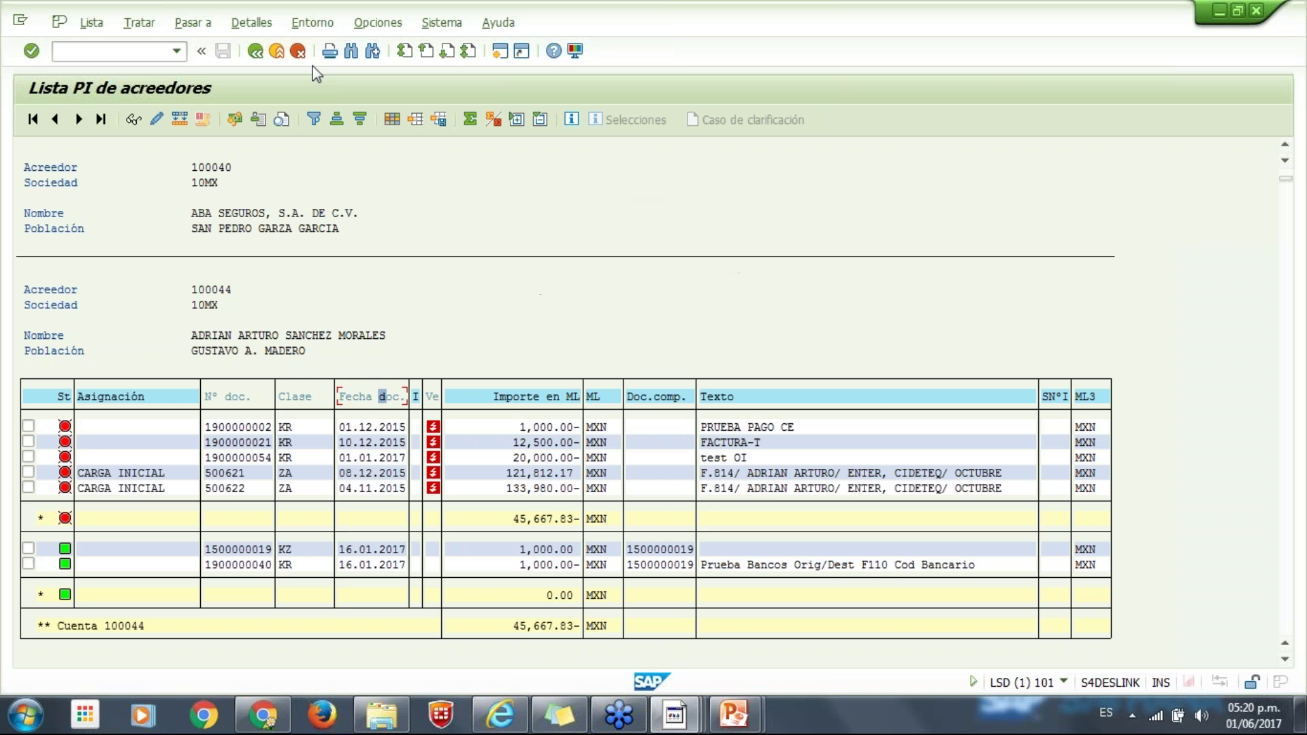
# Leave the vendor line item report and start S_ALR_87012078 - PA Análisis de vencimiento from the favorites.
pyautogui.click(256, 54)
pyautogui.click(256, 51)
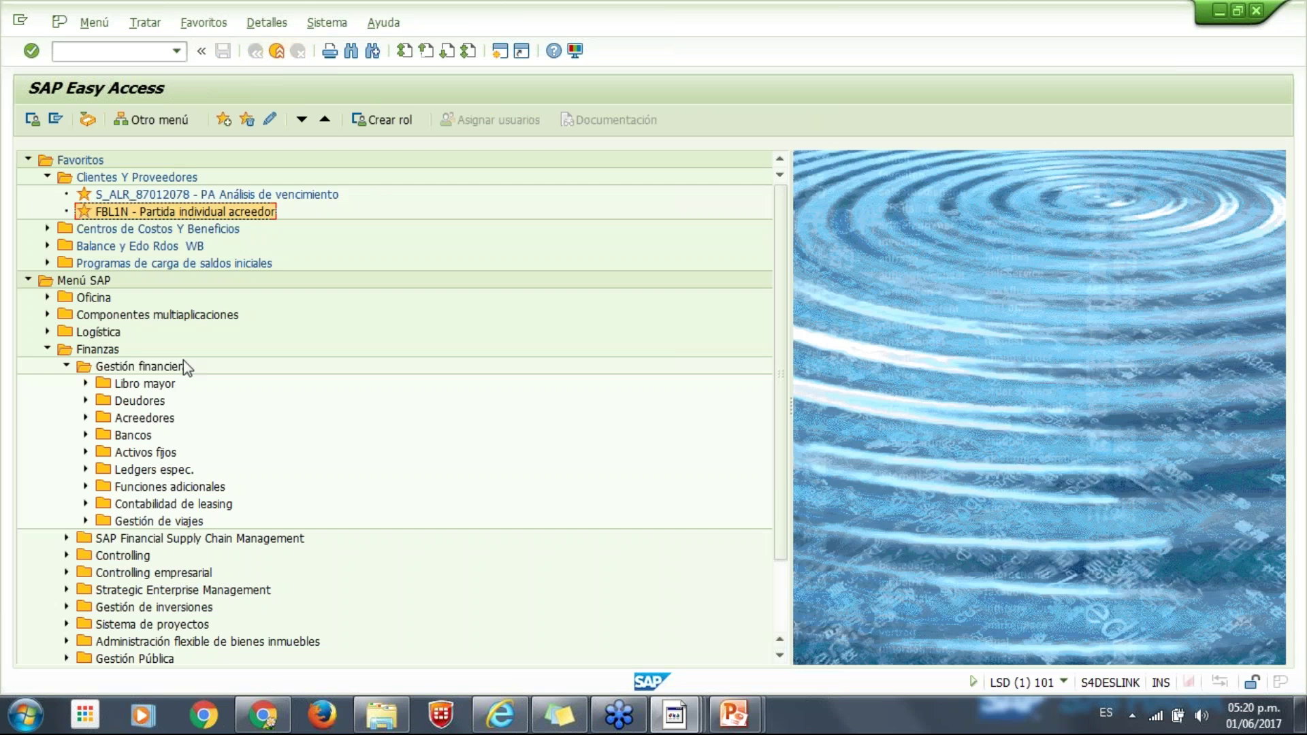
pyautogui.click(163, 196)
pyautogui.doubleClick(163, 196)
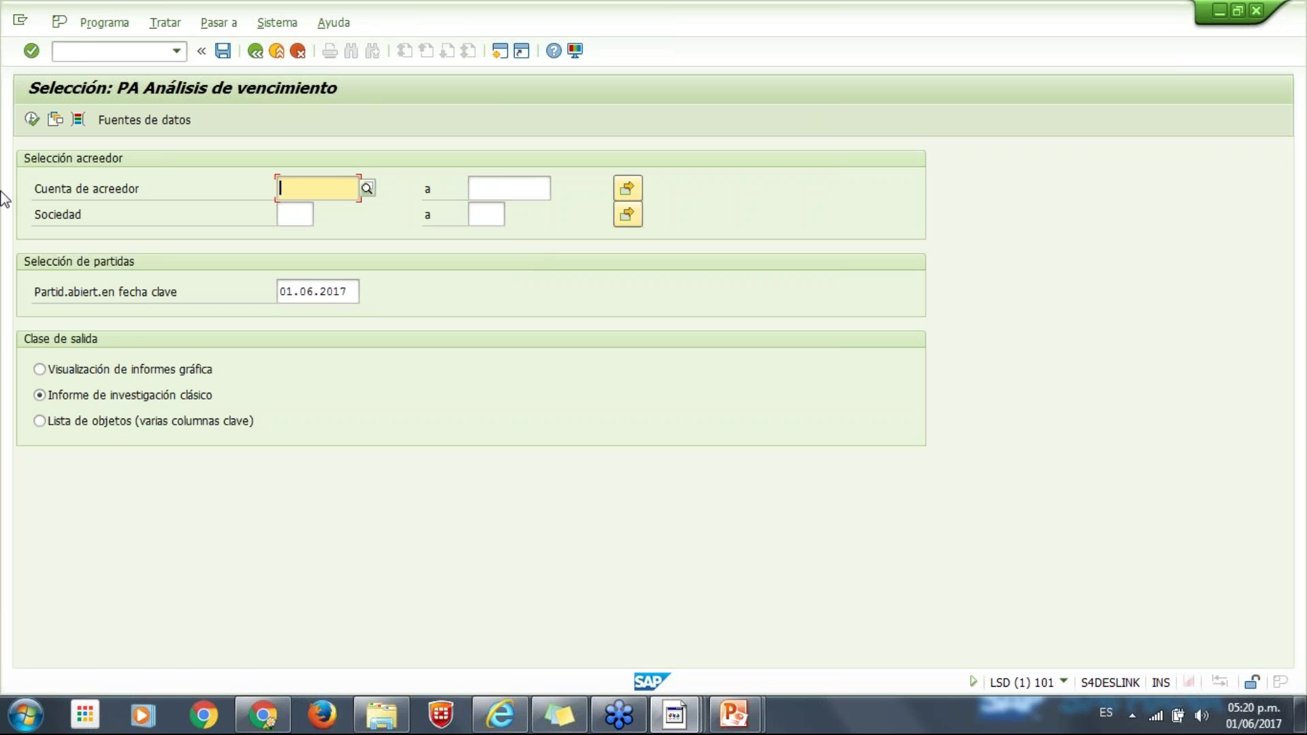
# Load the ZVENCIMINETO variant and run the vendor due date analysis.
pyautogui.click(59, 123)
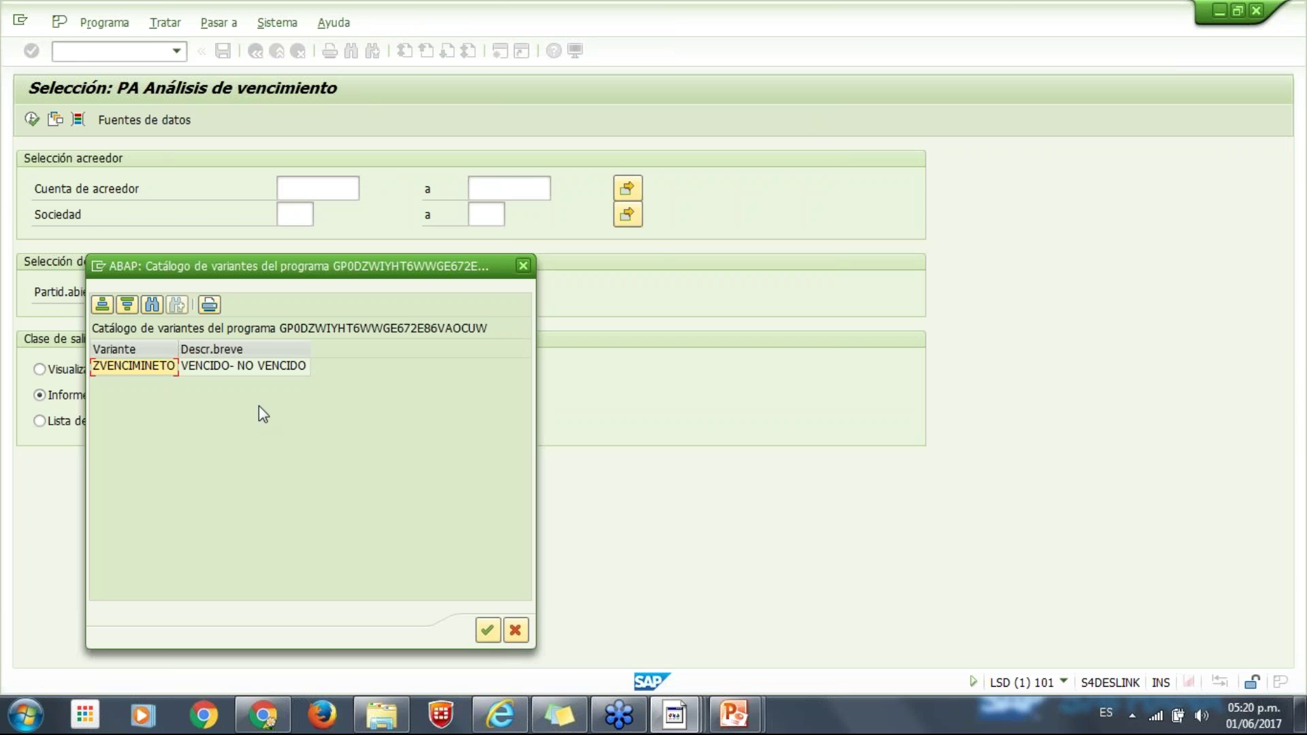
pyautogui.doubleClick(235, 367)
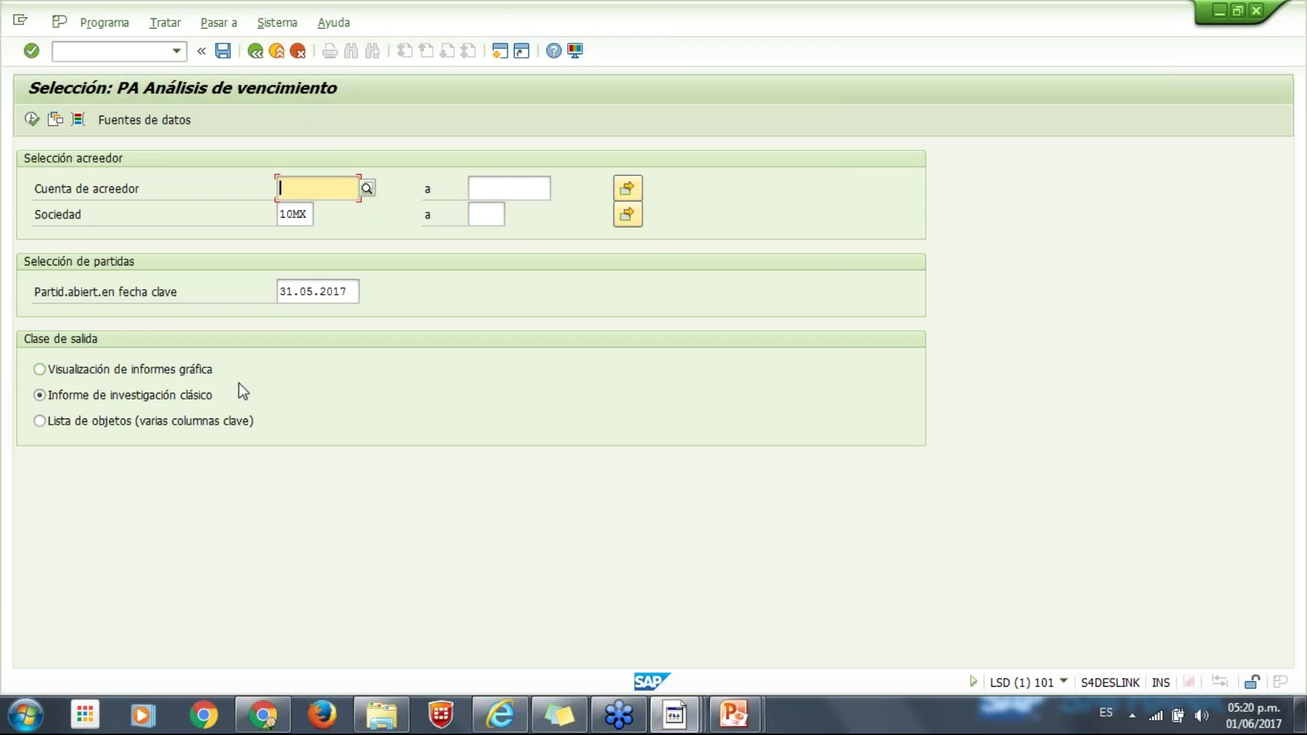
pyautogui.click(30, 122)
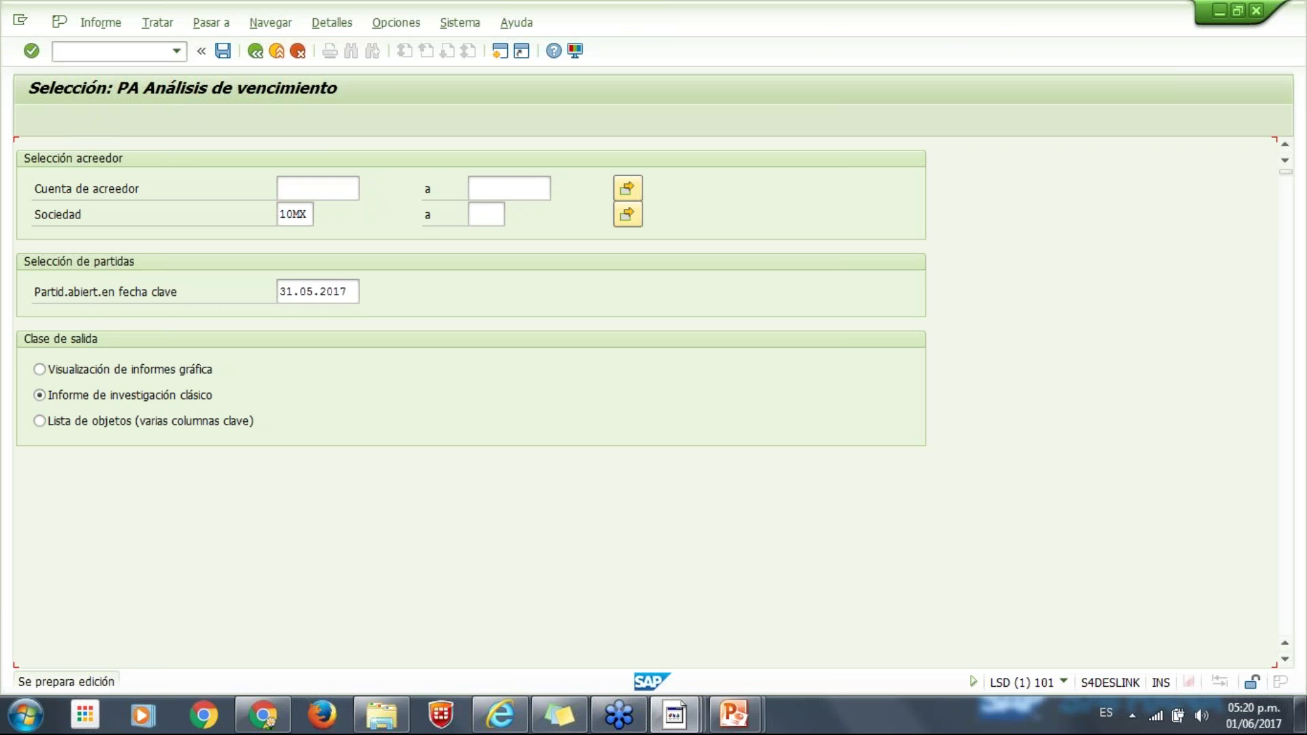
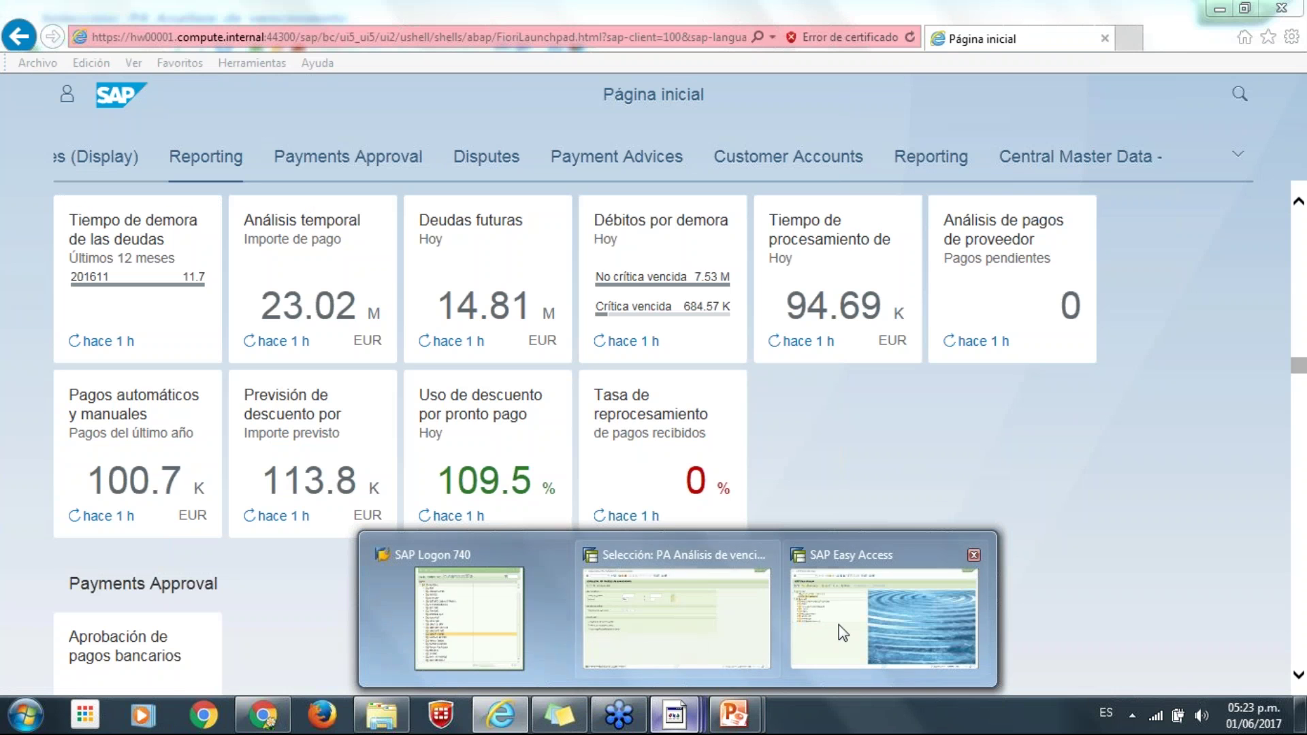
# Switch to the SAP Easy Access session with the Fiori Launchpad favorite, return to the launchpad in Internet Explorer and look over the Reporting tiles.
pyautogui.click(842, 633)
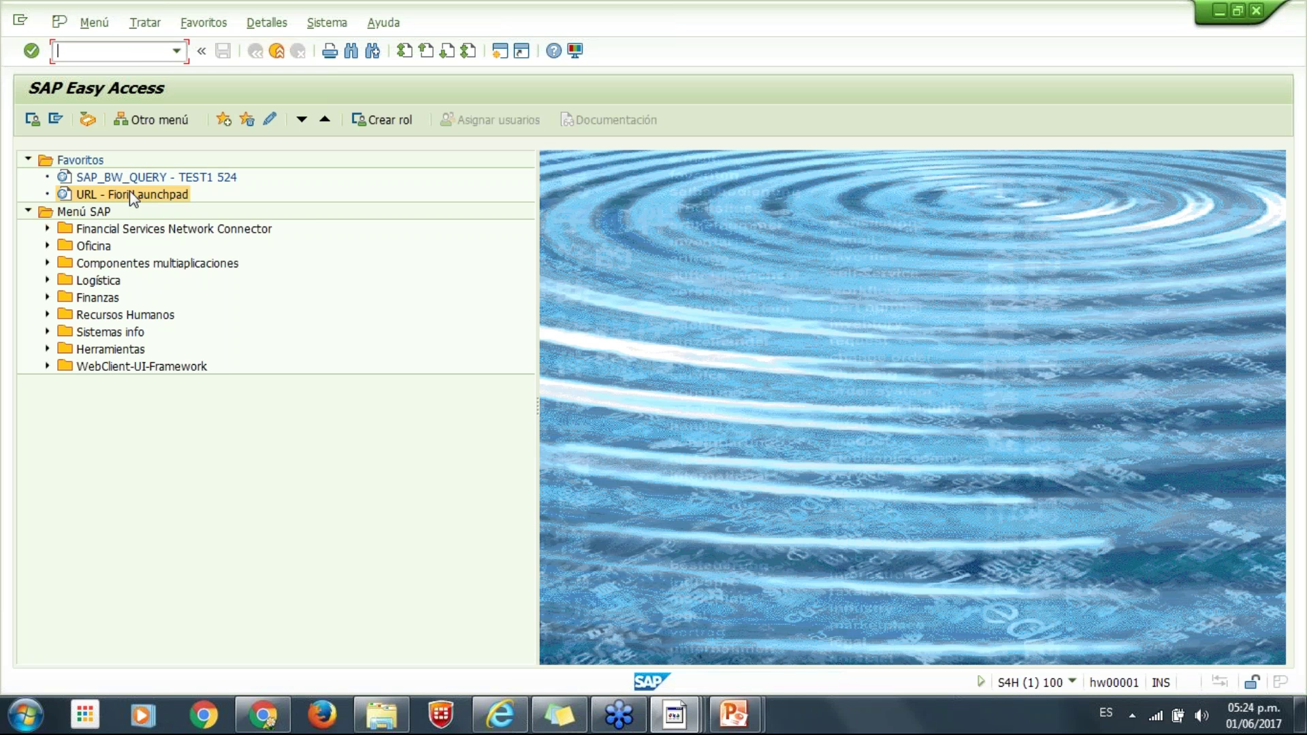
pyautogui.click(514, 723)
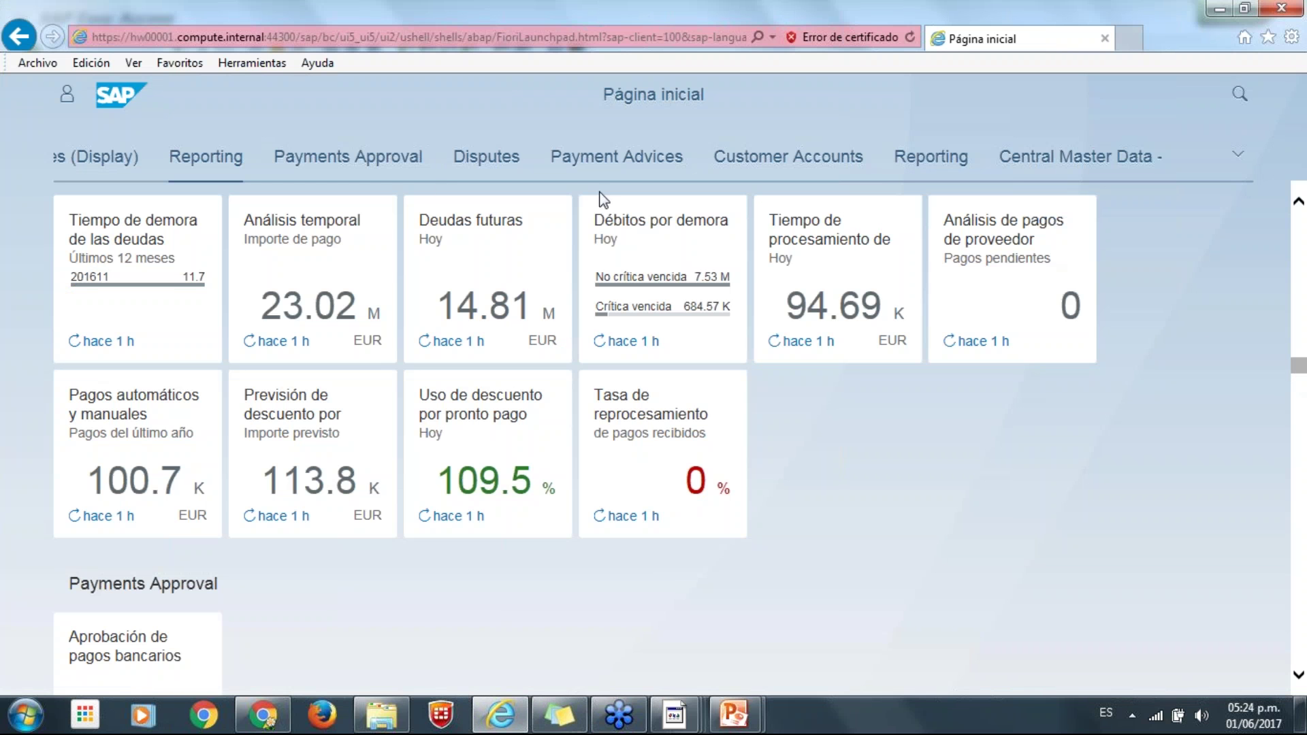
pyautogui.click(281, 243)
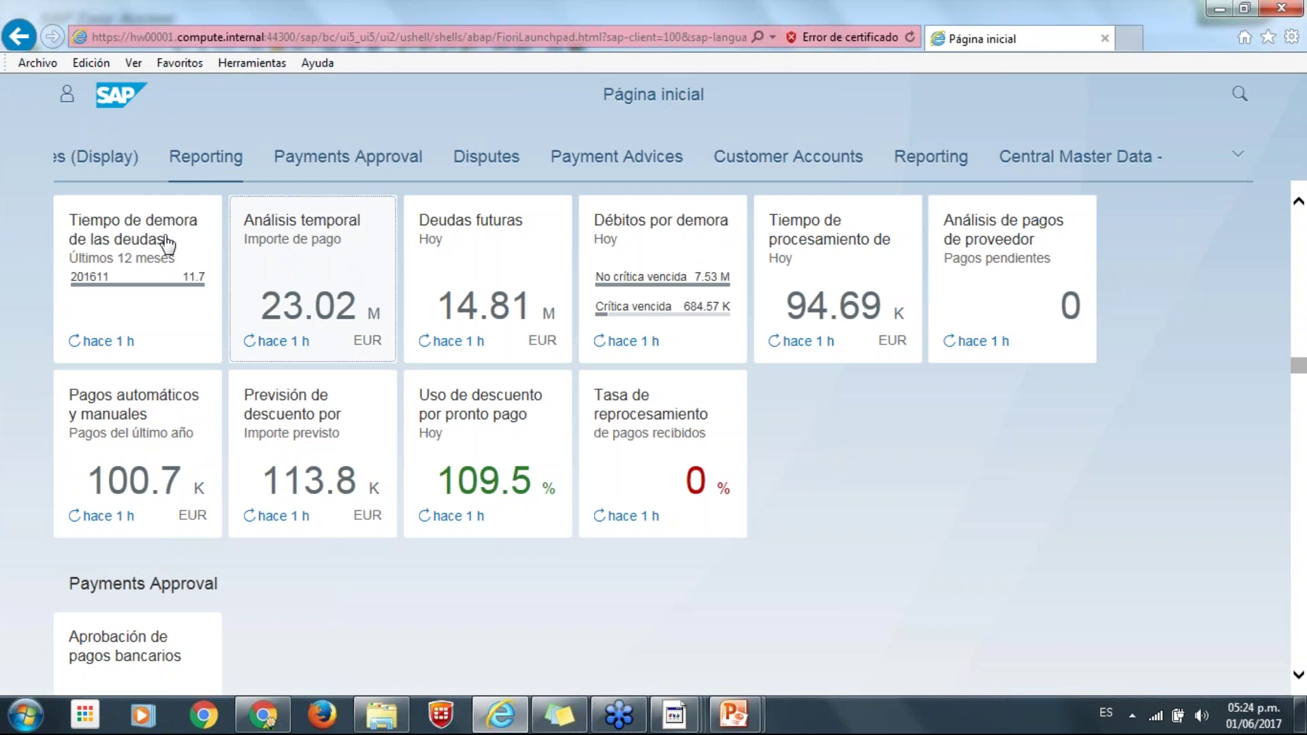
pyautogui.click(163, 293)
pyautogui.click(481, 300)
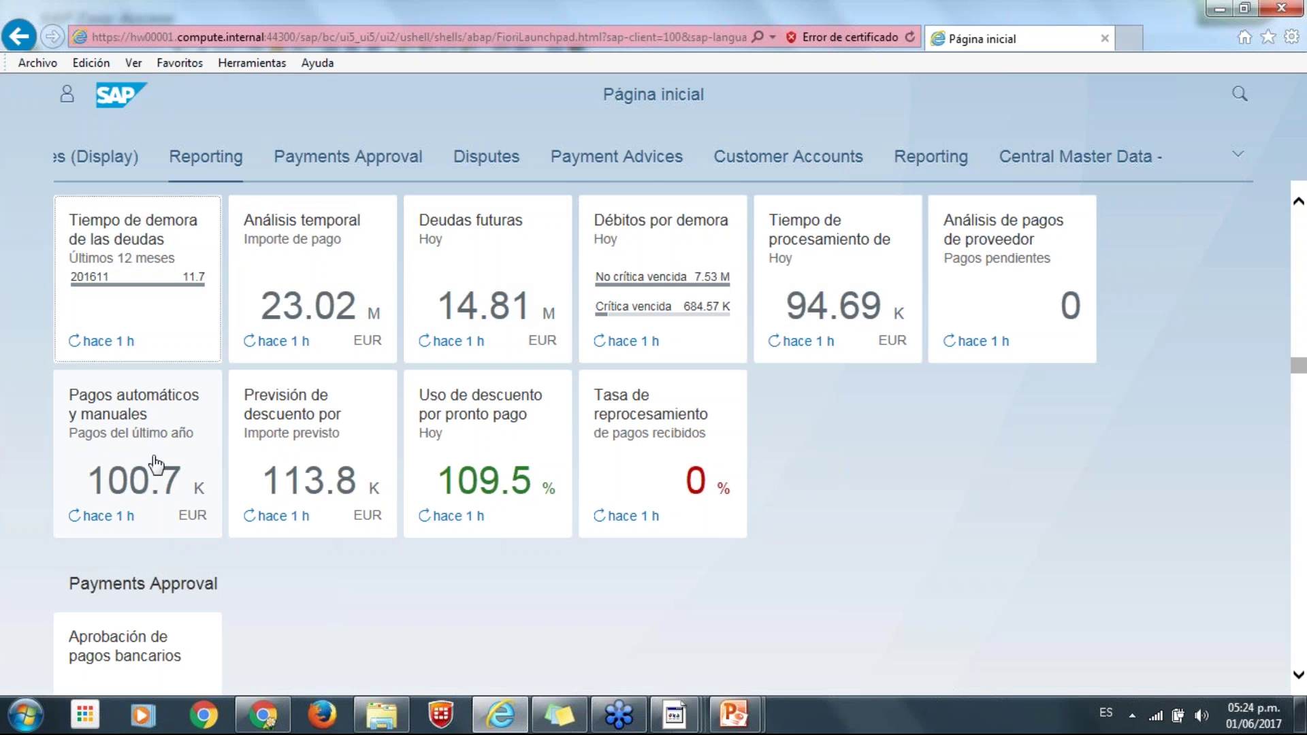
pyautogui.click(313, 436)
pyautogui.click(123, 265)
pyautogui.press('Right')
pyautogui.press('Right')
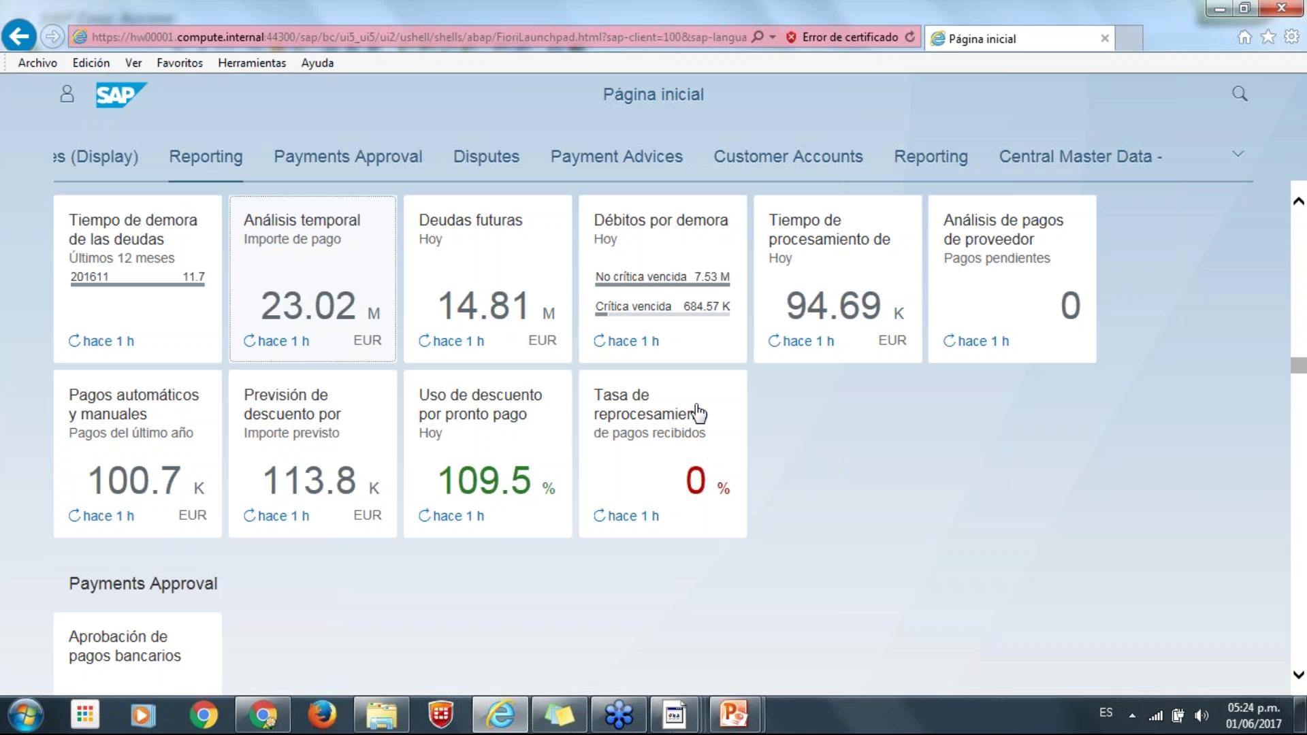
# Browse the Accounts Receivable SEPA mandate tiles above and return to the Reporting group.
pyautogui.press('Up')
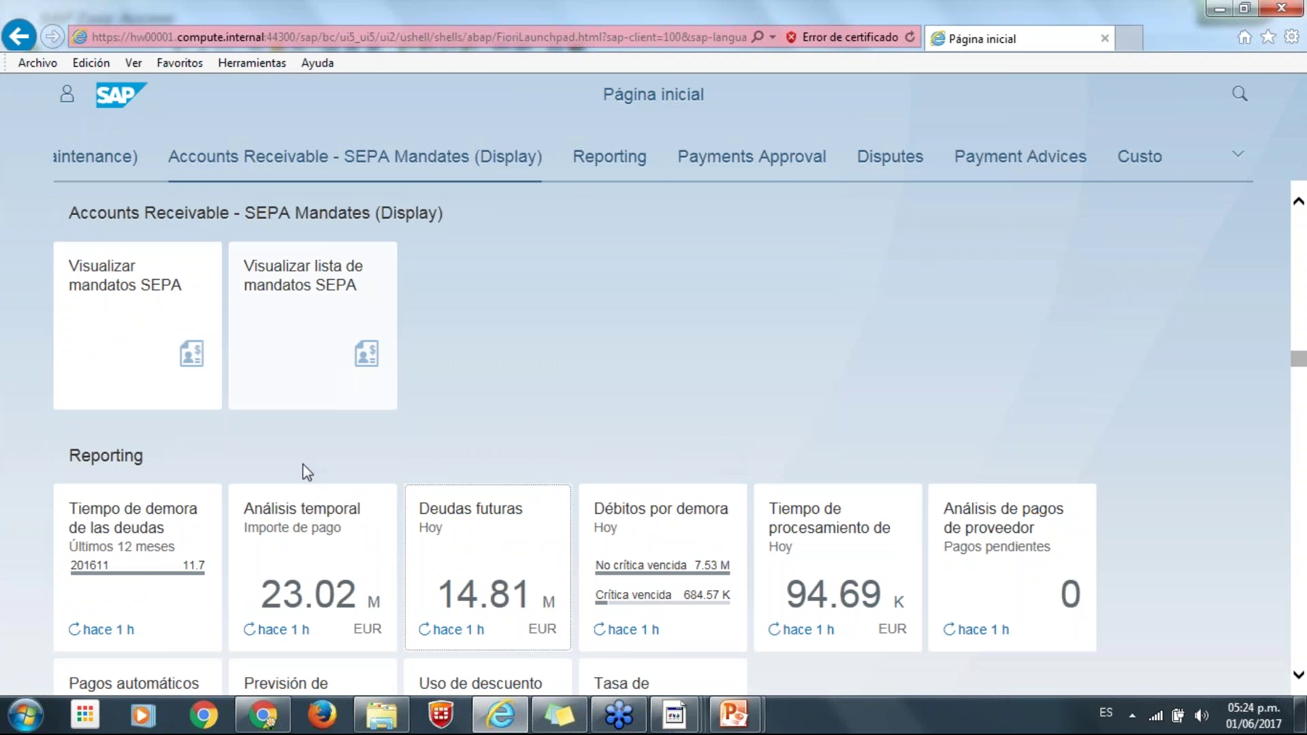
pyautogui.press('Up')
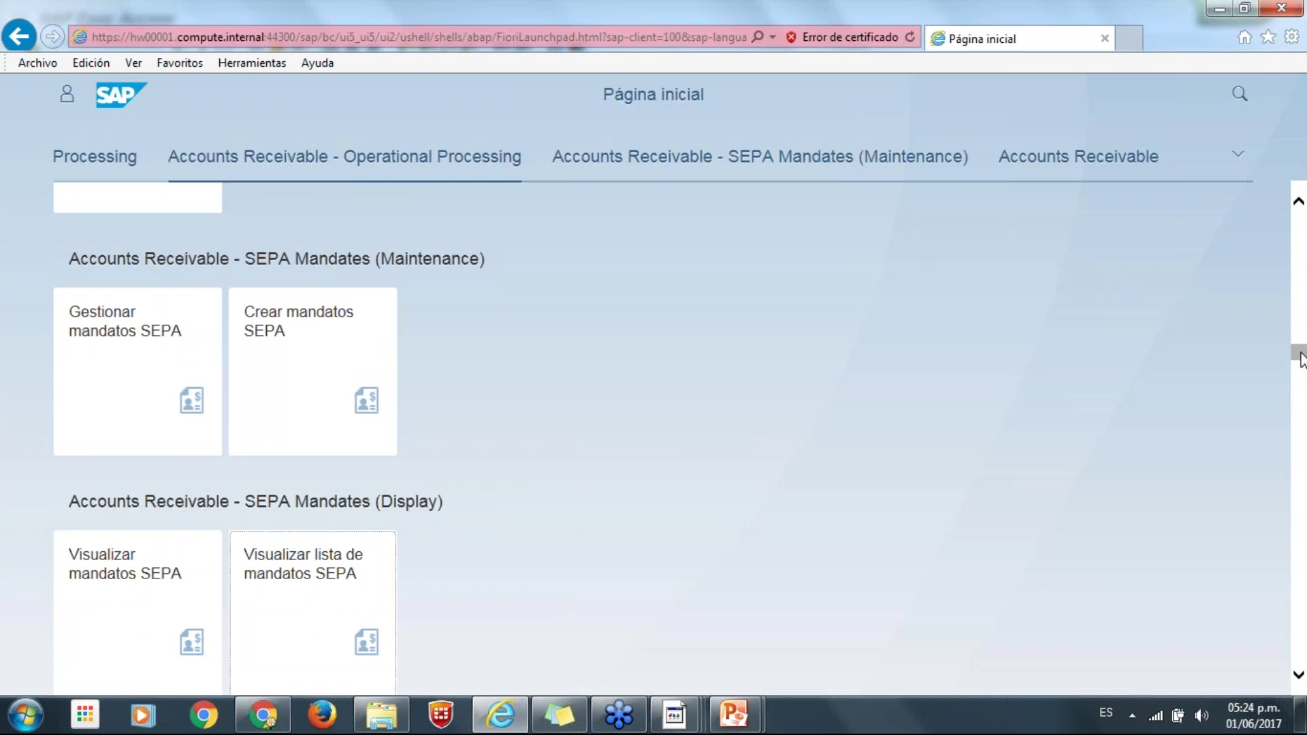
pyautogui.press('Up')
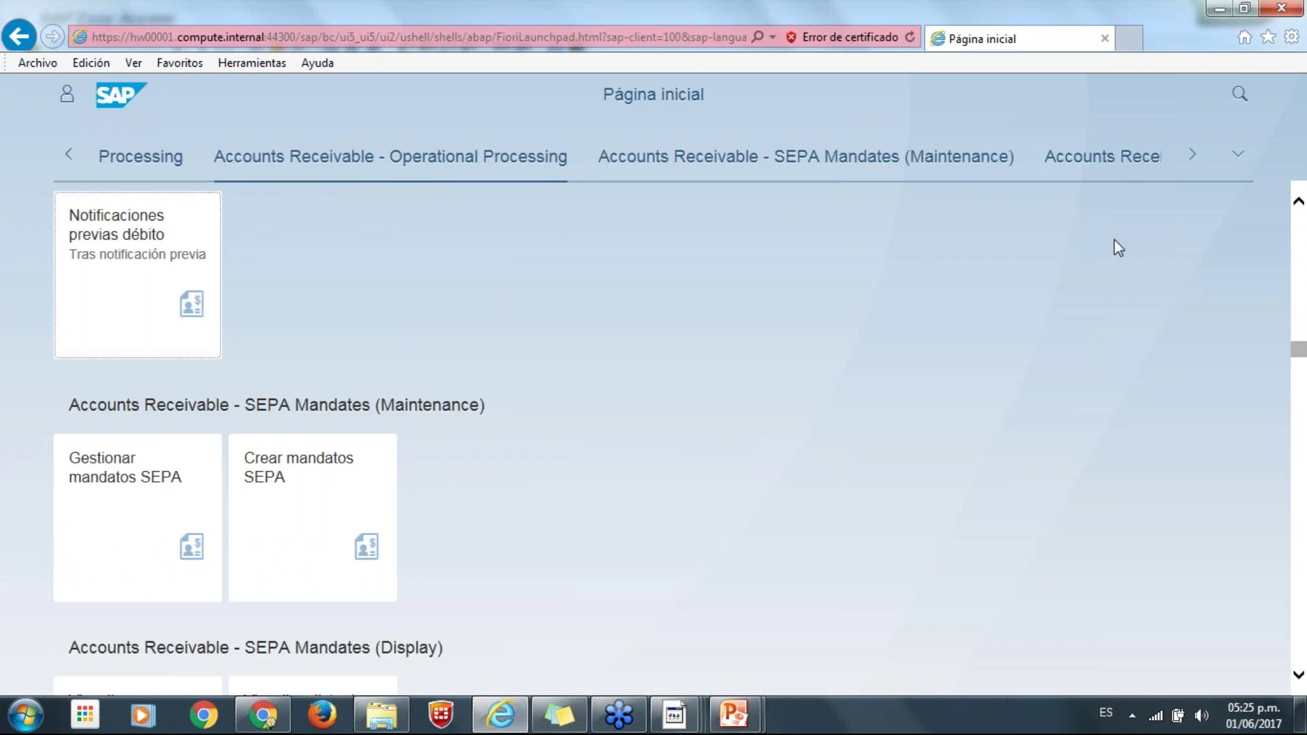
pyautogui.scroll(-8, 1078, 264)
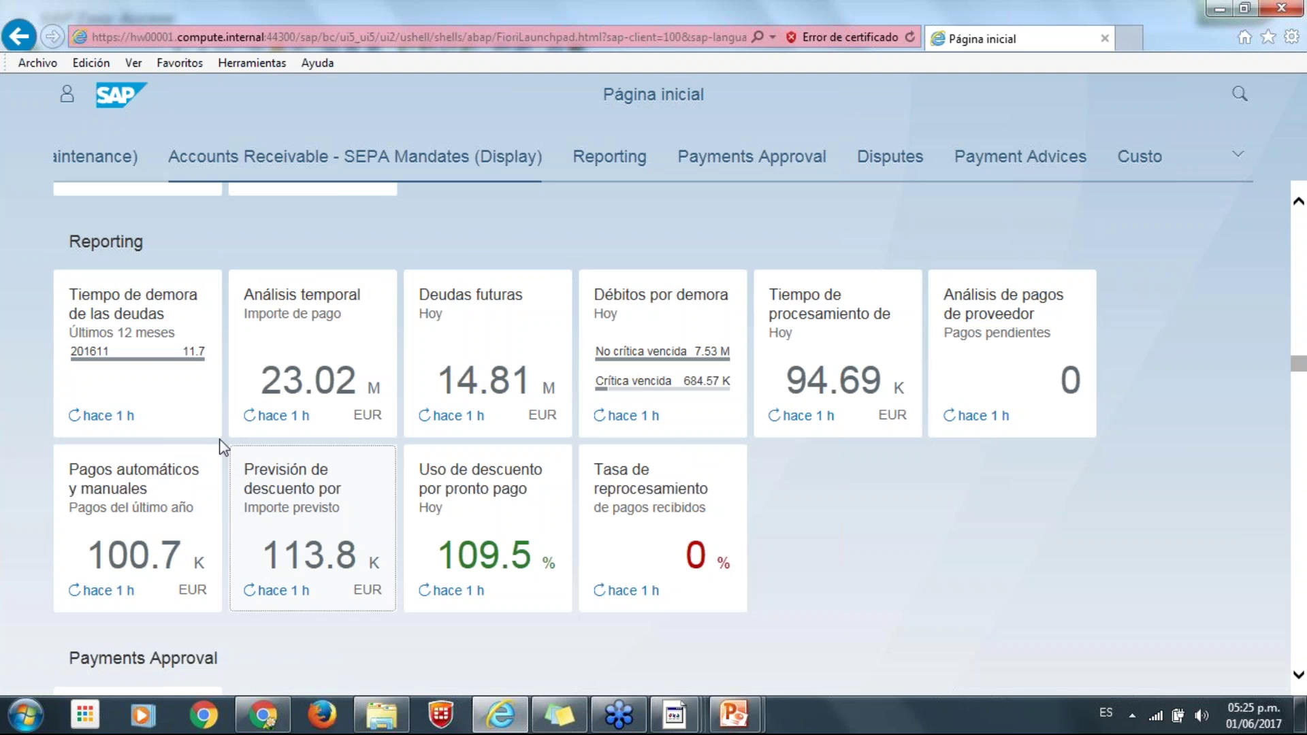
# Refresh all six tiles in the first row of the Reporting group and the Uso de descuento por pronto pago tile.
pyautogui.moveTo(125, 382)
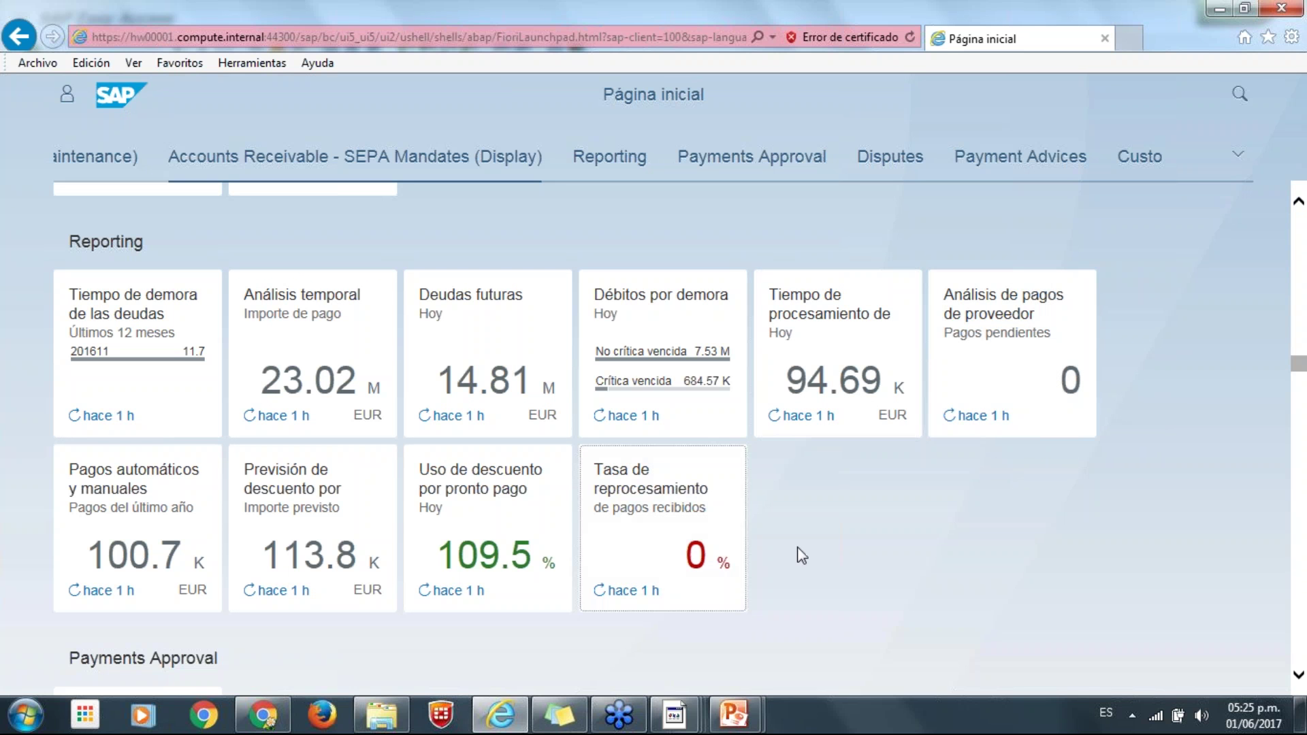
pyautogui.click(96, 421)
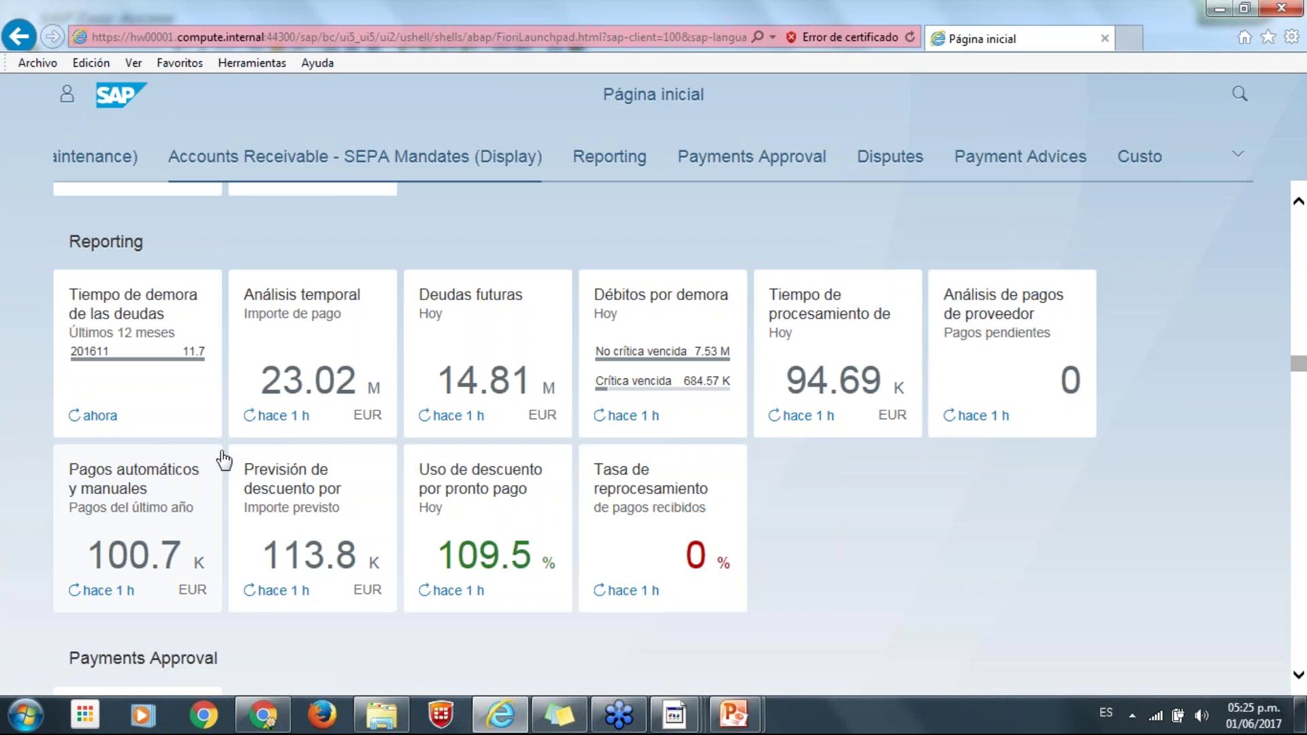
pyautogui.click(273, 418)
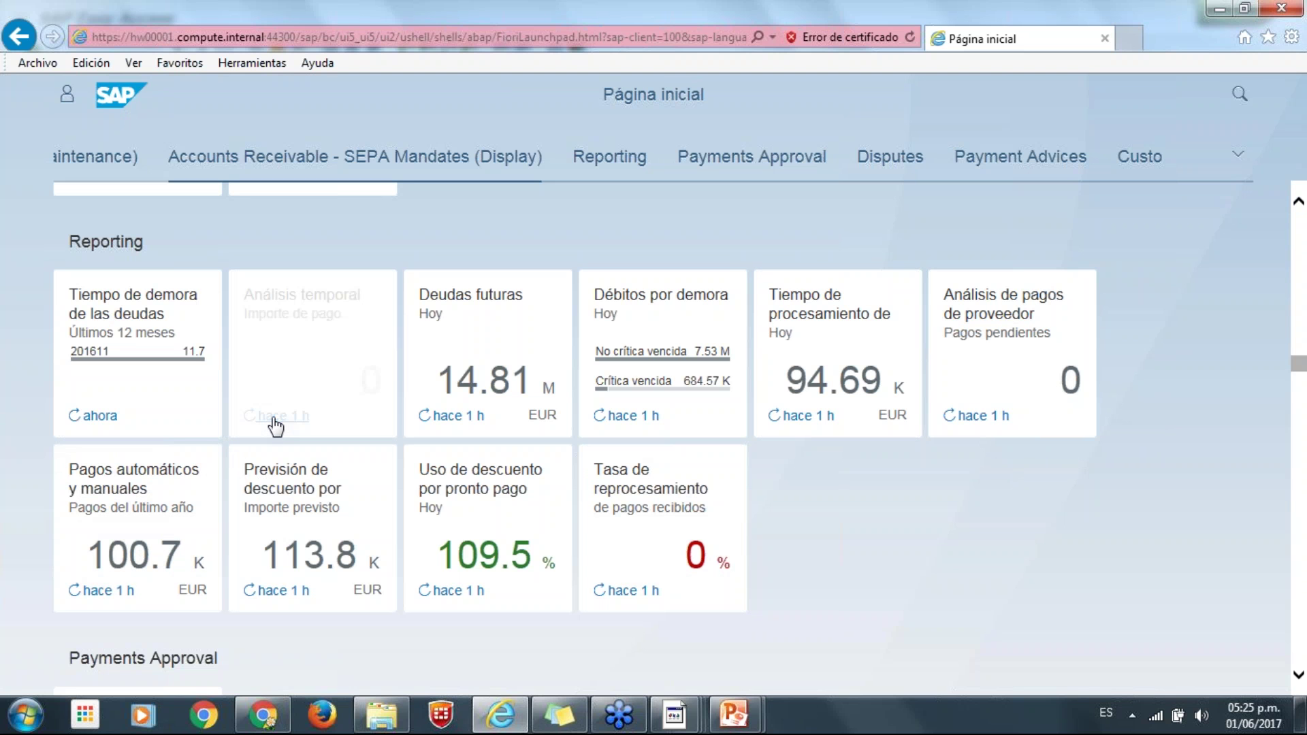
pyautogui.click(460, 416)
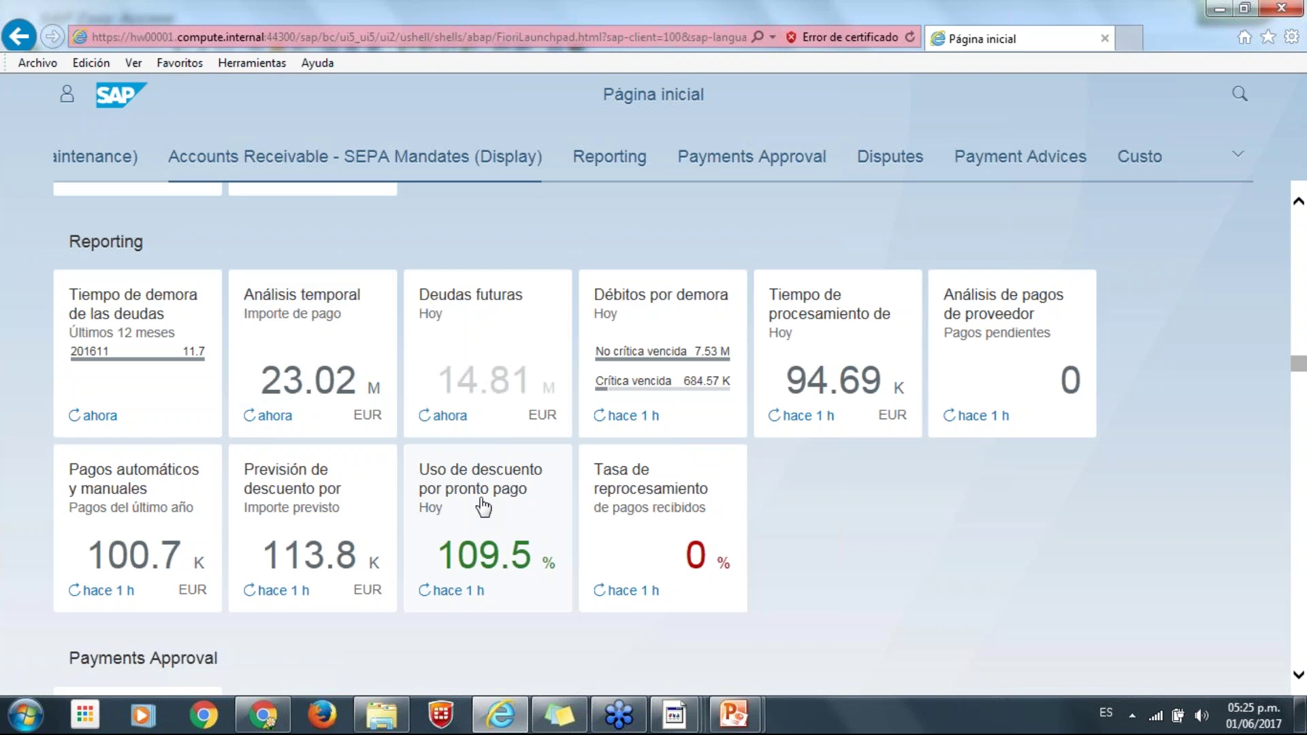
pyautogui.click(622, 418)
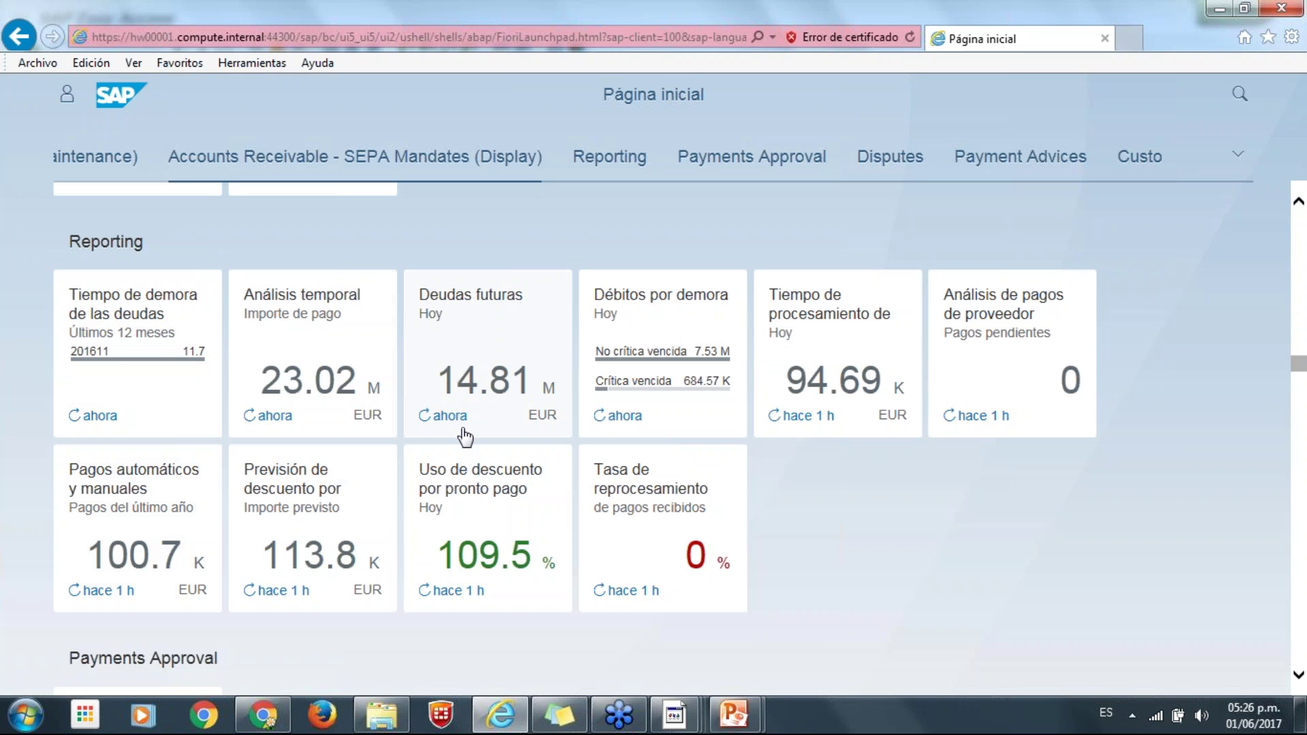
pyautogui.click(801, 422)
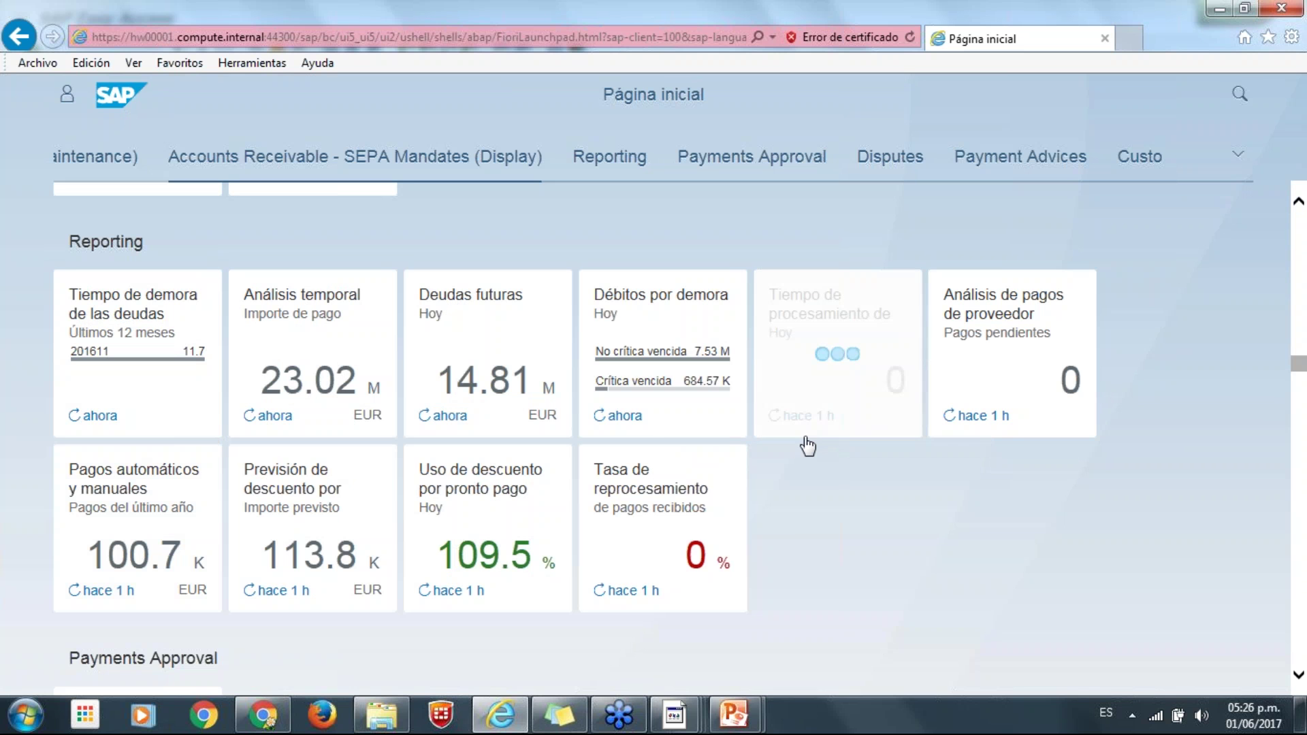
pyautogui.click(971, 419)
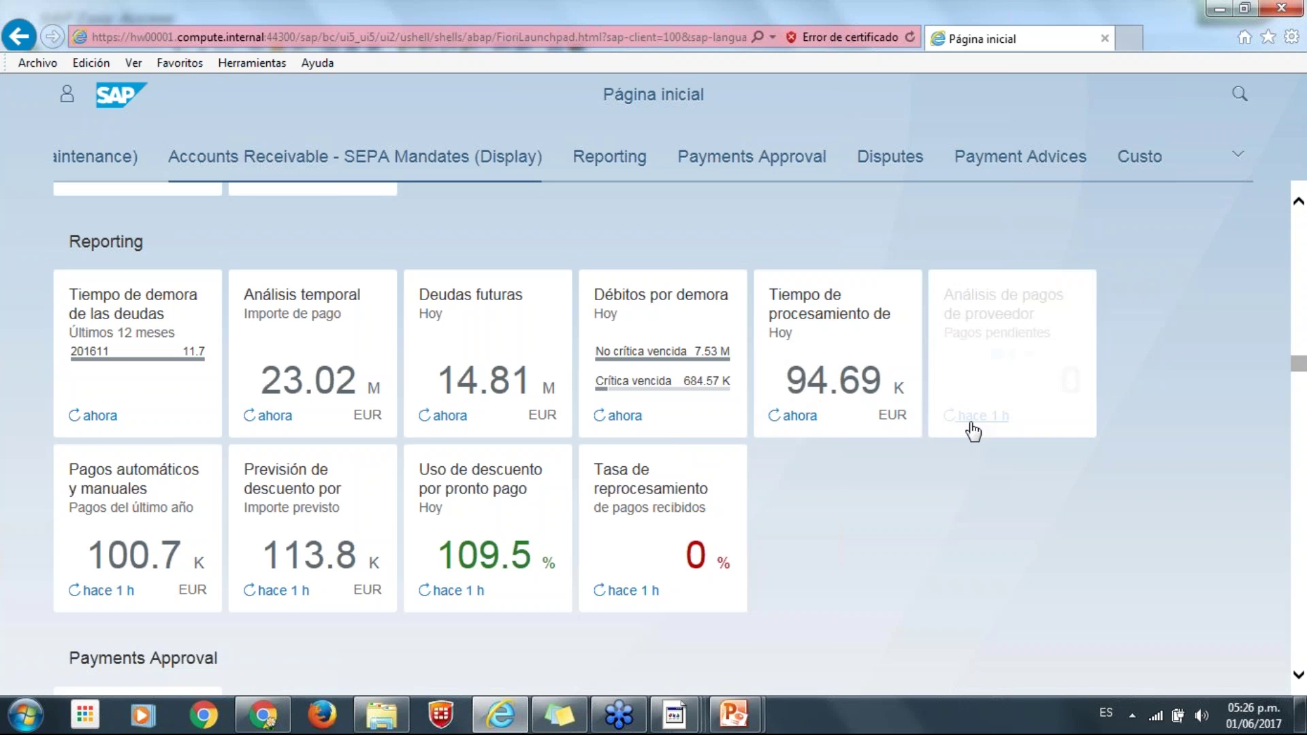
pyautogui.click(473, 593)
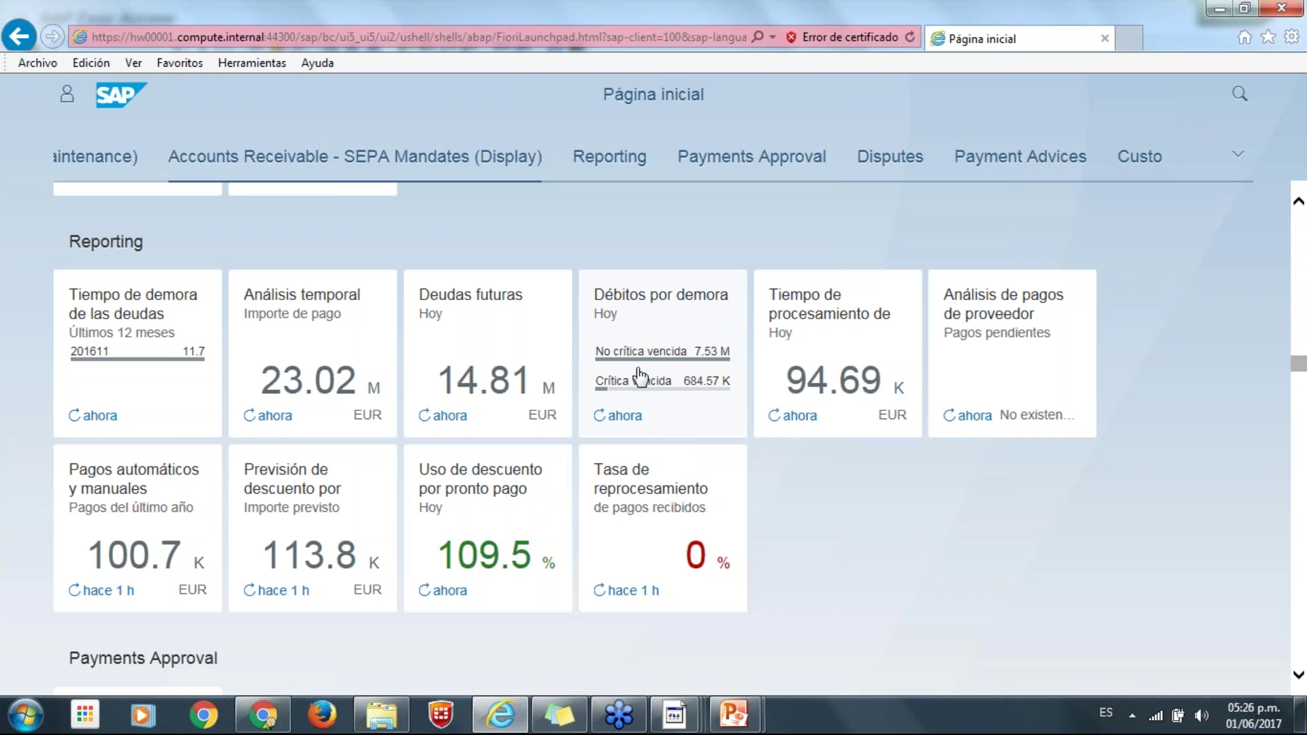
# Inspect Company Code 1710's non-critical overdue and not-due amounts in the Débitos por demora chart, and return to the launchpad home page.
pyautogui.moveTo(599, 371)
pyautogui.click(653, 424)
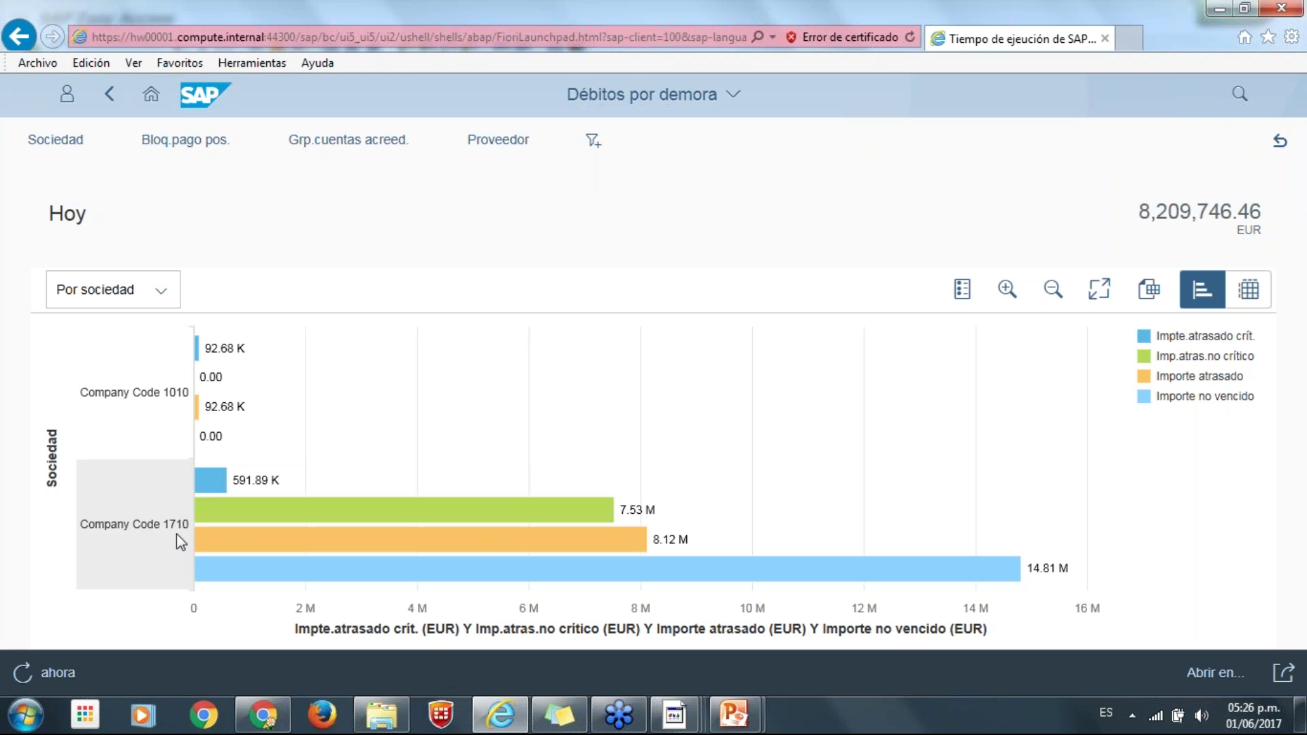
pyautogui.click(521, 511)
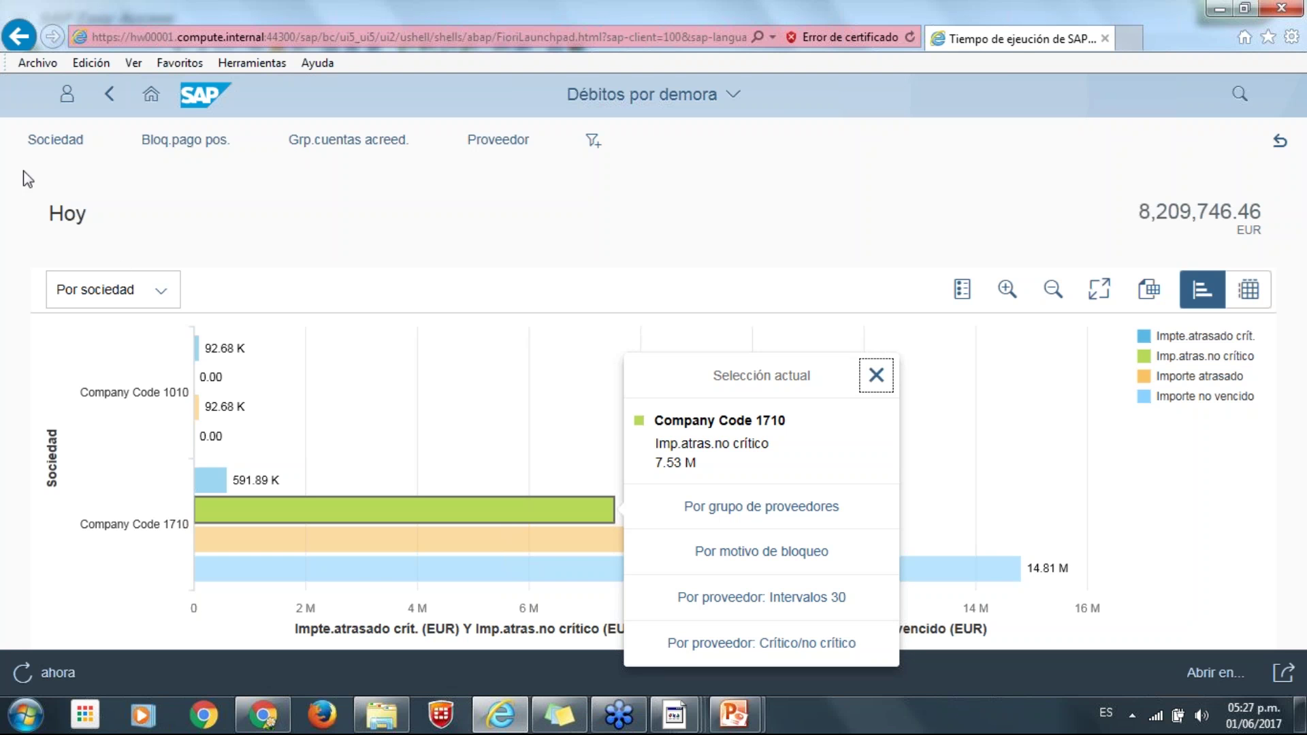
pyautogui.click(876, 375)
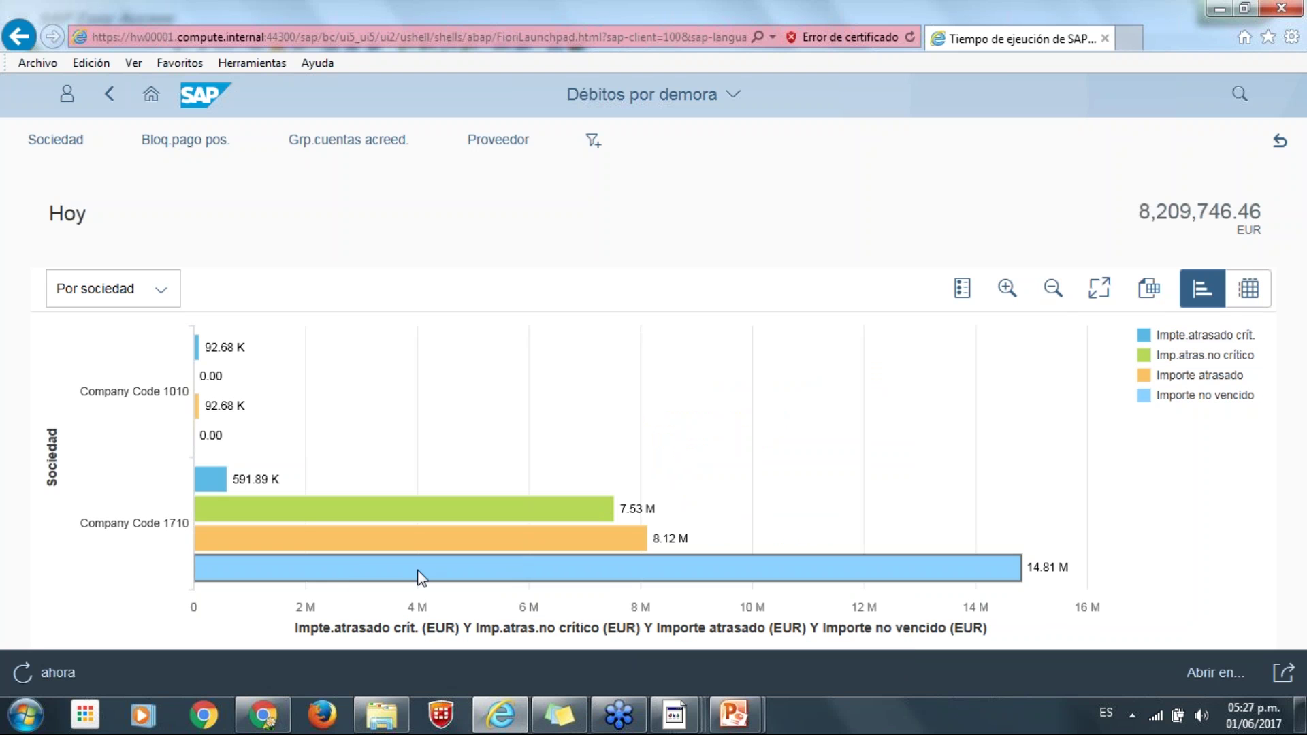
pyautogui.click(339, 565)
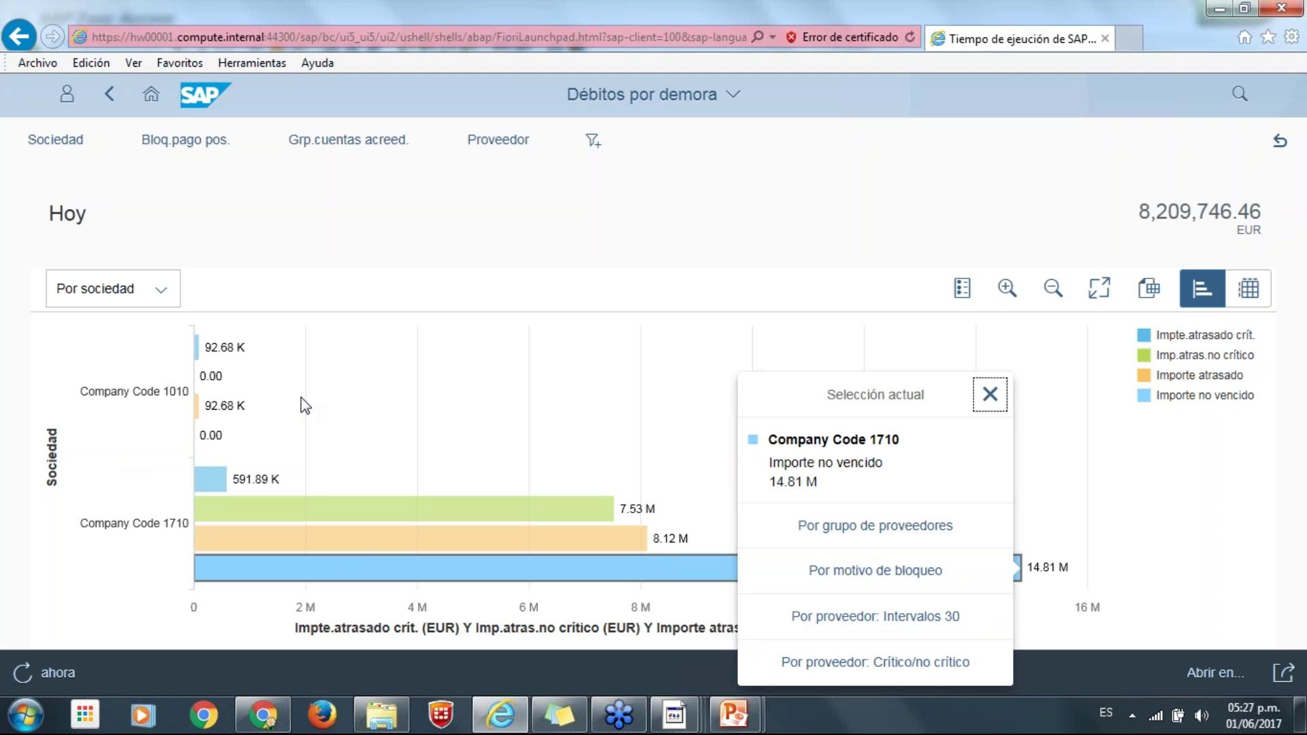
pyautogui.click(275, 515)
pyautogui.click(108, 102)
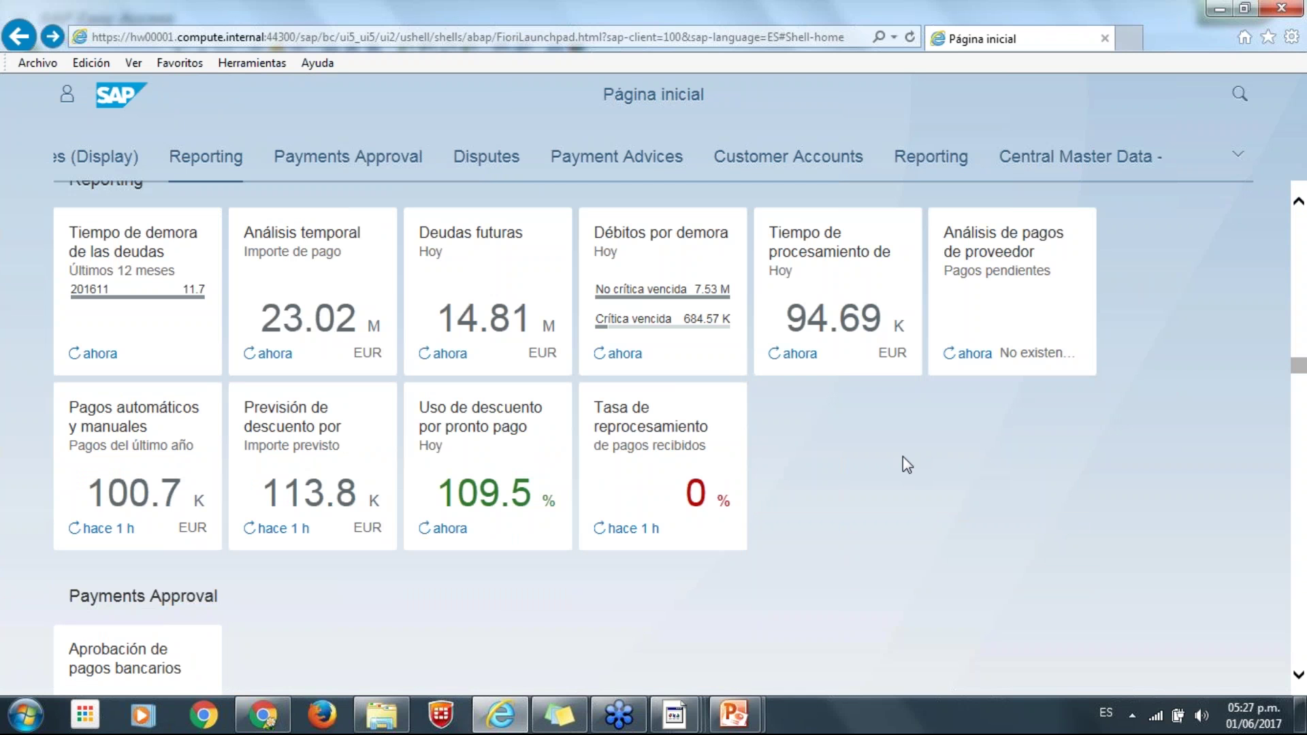
# Switch back to the PA Análisis de vencimiento window in SAP GUI and return to SAP Easy Access.
pyautogui.scroll(3, 776, 564)
pyautogui.scroll(1, 376, 441)
pyautogui.hotkey('alt', 'Tab')
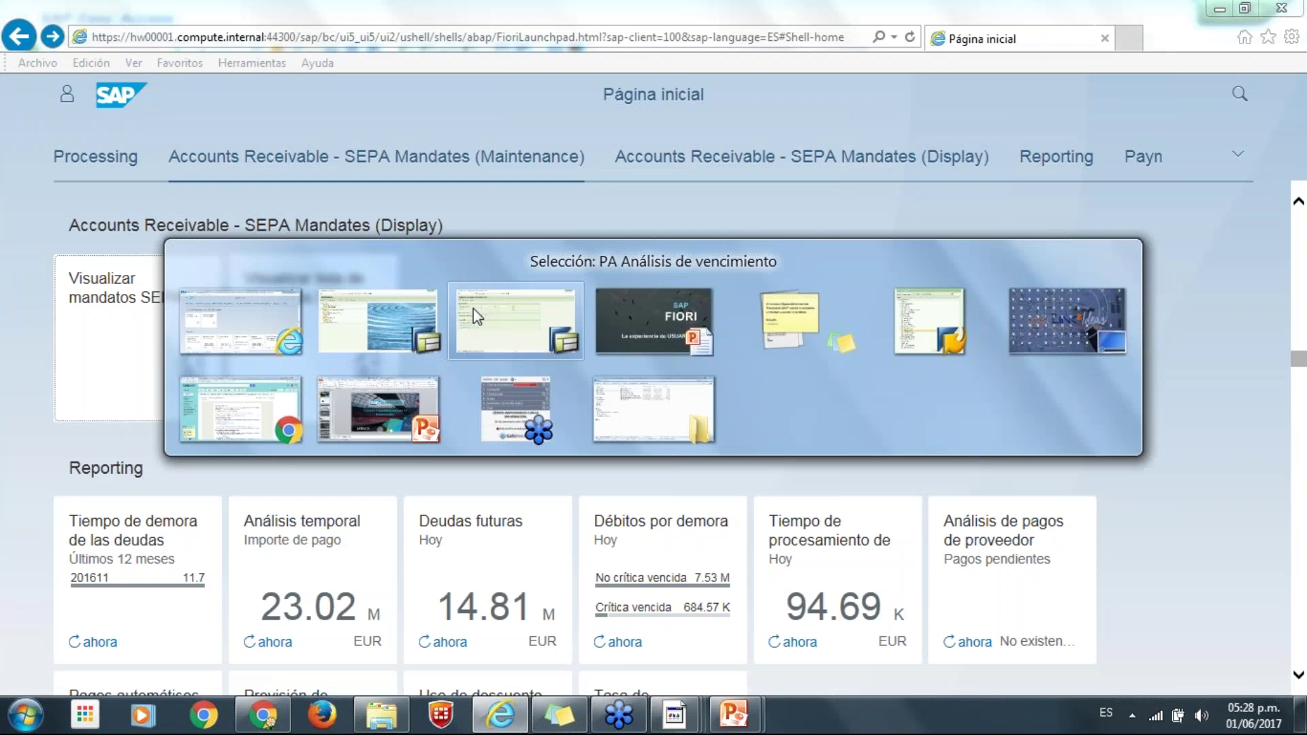
pyautogui.click(473, 308)
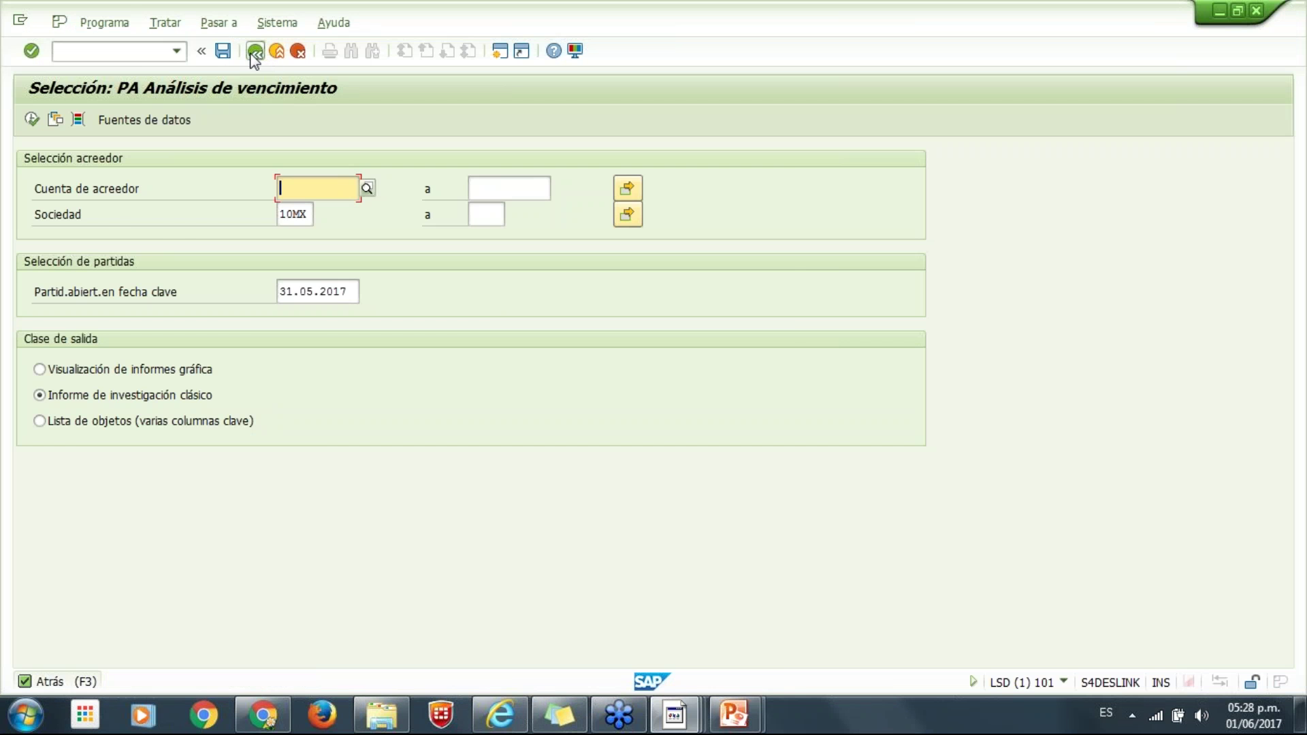
pyautogui.click(254, 52)
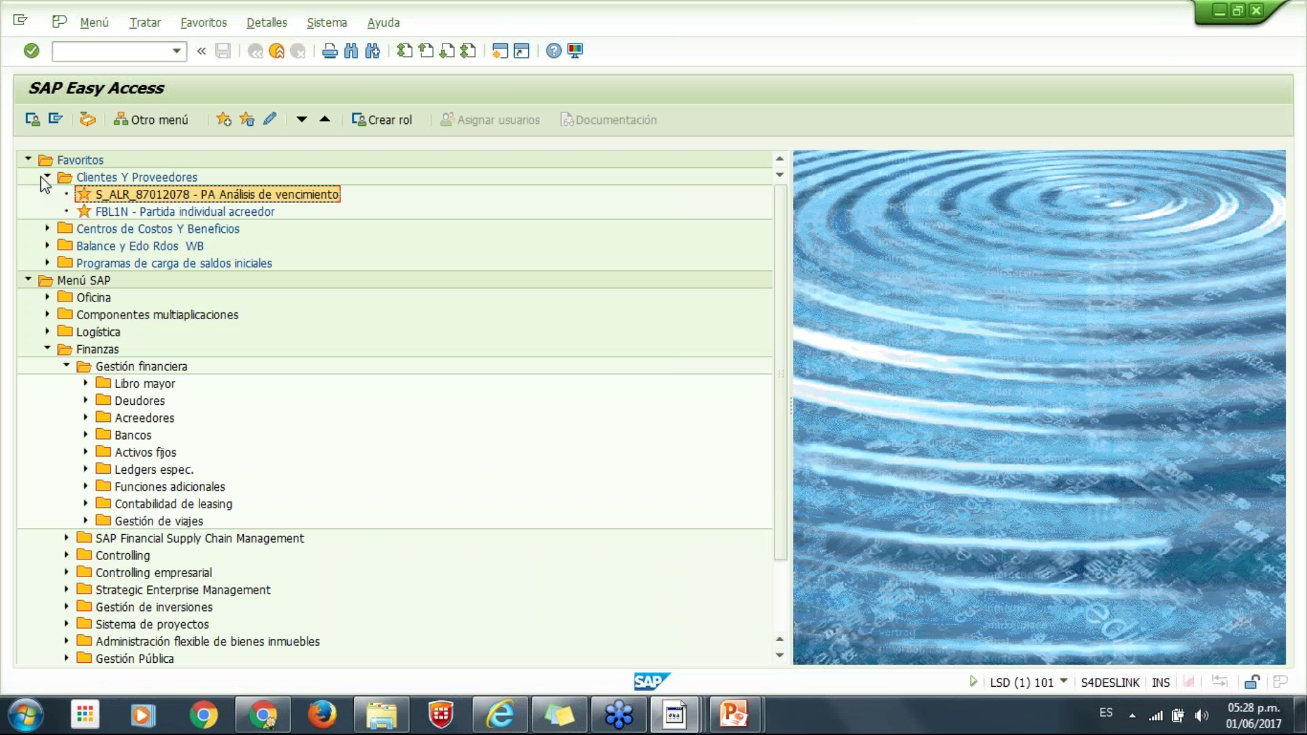
# Collapse the Clientes Y Proveedores favourites folder, and switch to the Fiori launchpad in Internet Explorer to review the Reporting group's tiles.
pyautogui.click(47, 177)
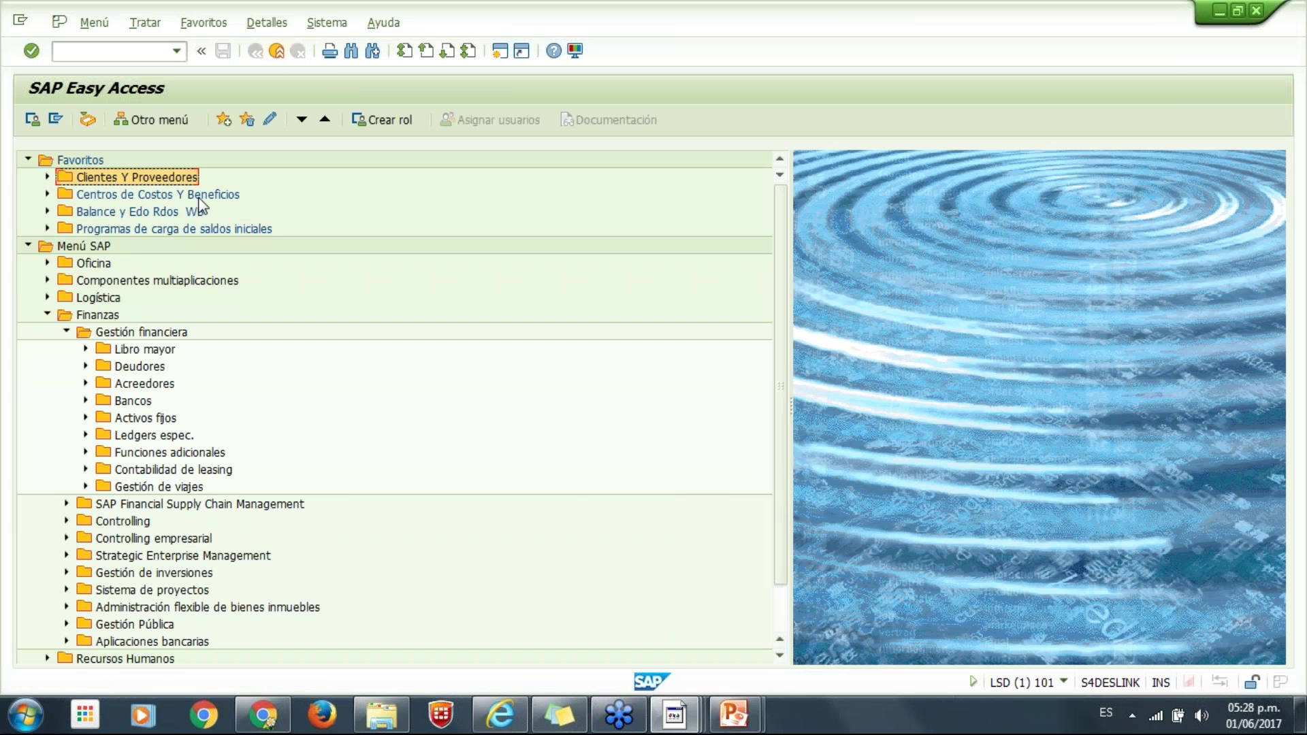
pyautogui.hotkey('alt', 'Tab')
pyautogui.scroll(-2, 732, 382)
pyautogui.scroll(-2, 654, 381)
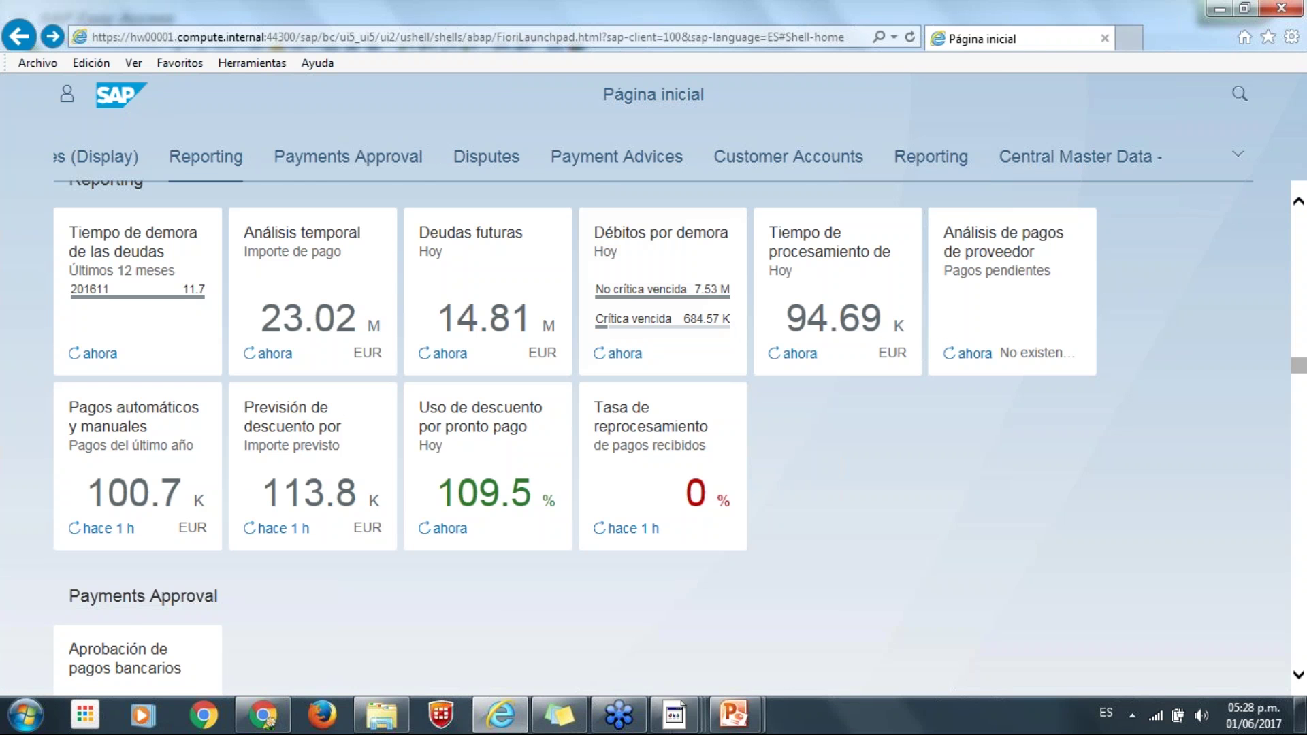
pyautogui.scroll(-1, 736, 386)
pyautogui.scroll(4, 193, 456)
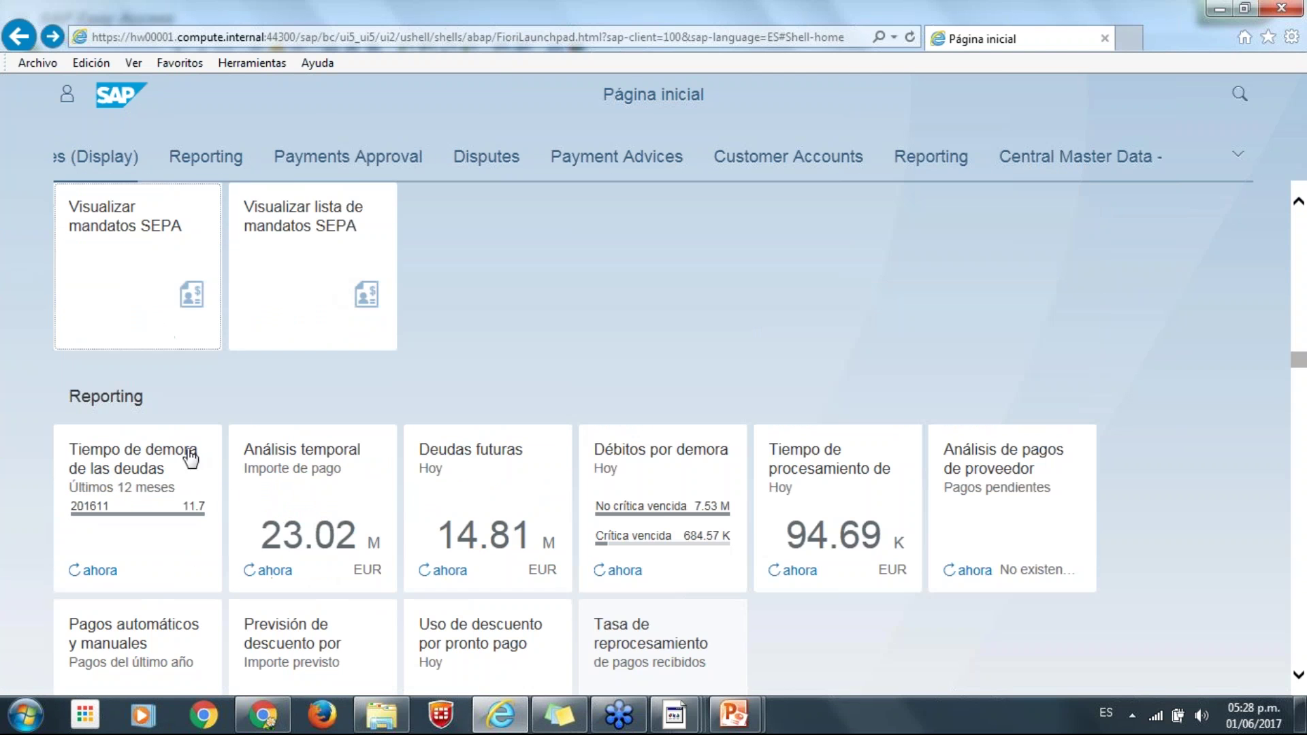
pyautogui.scroll(-2, 542, 388)
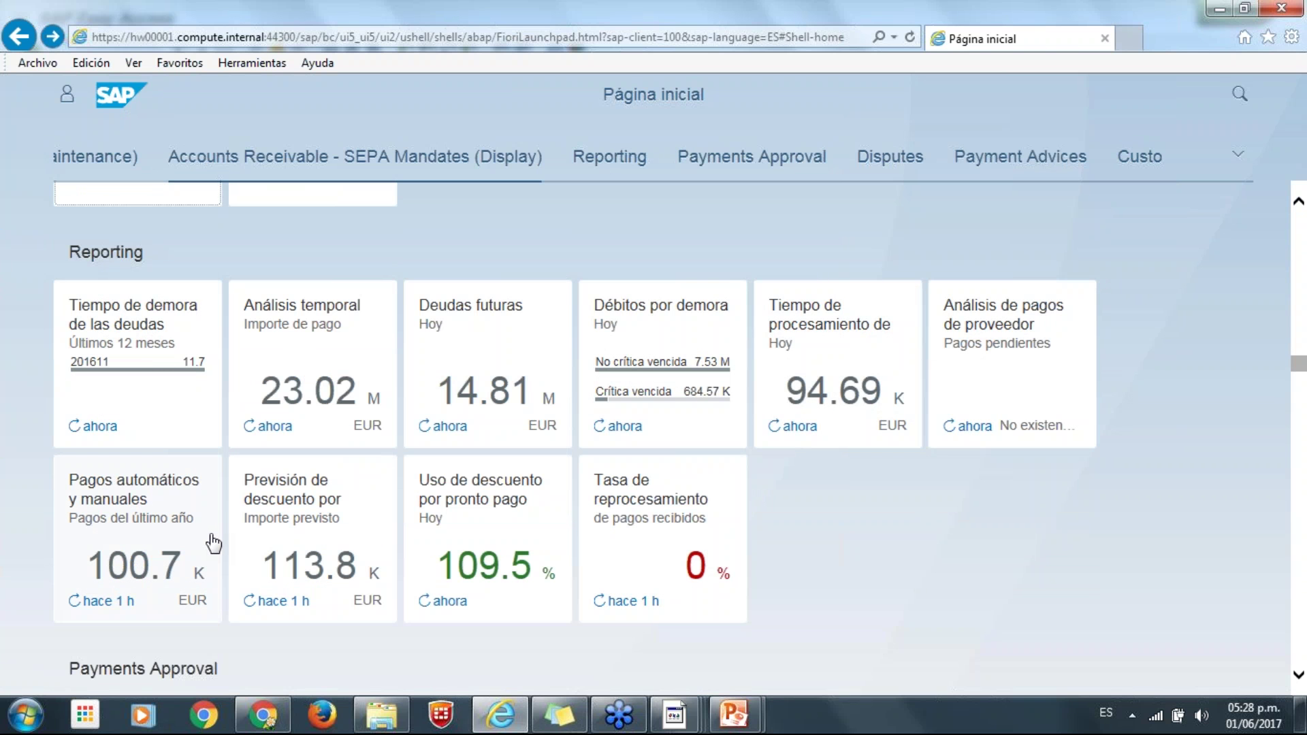
pyautogui.scroll(3, 821, 463)
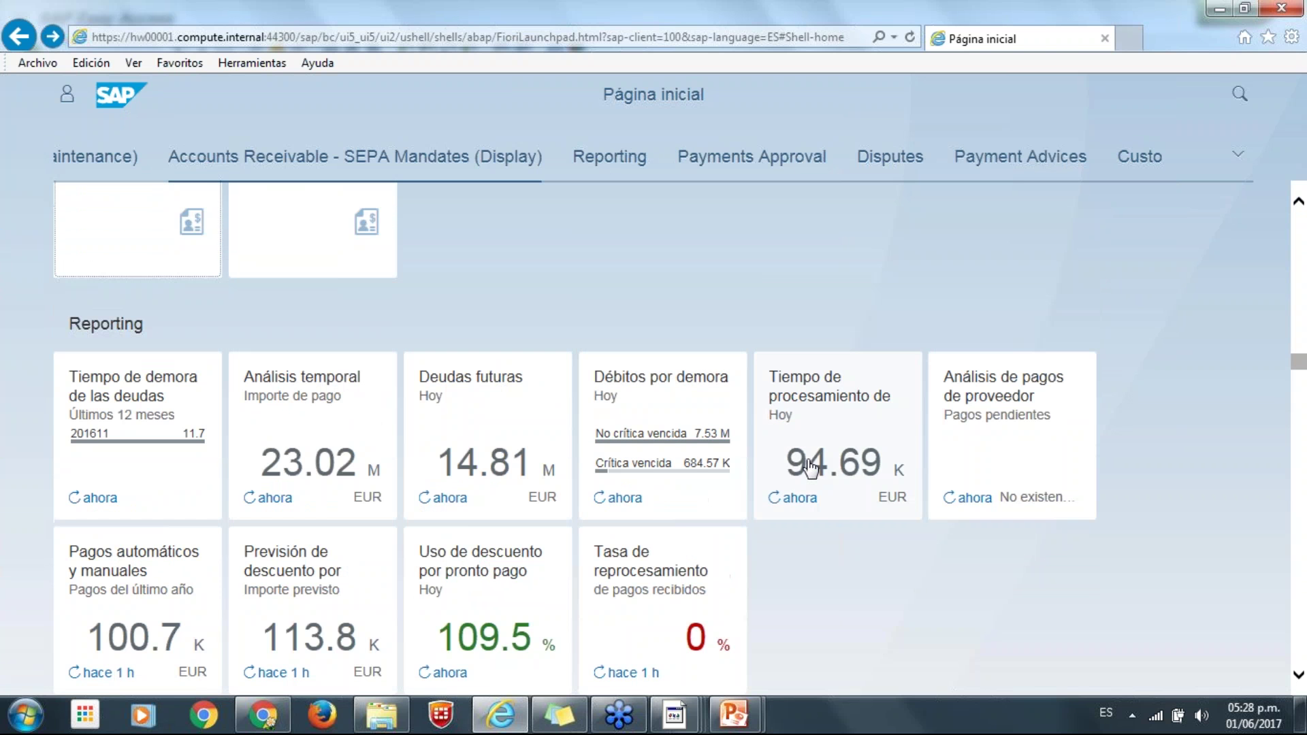
# Browse the launchpad groups back up to Supplier Invoice Processing, and switch to the running PowerPoint slide show on SAP Fiori.
pyautogui.scroll(7, 852, 436)
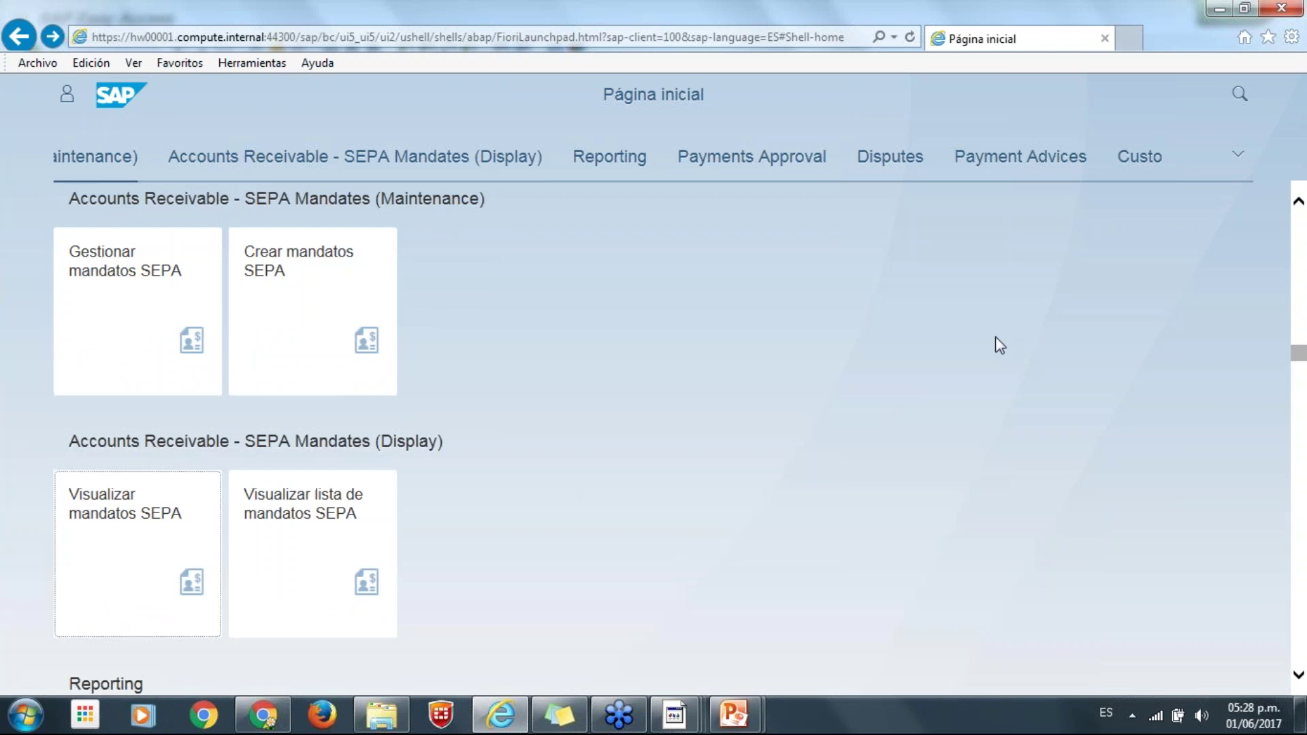
pyautogui.scroll(9, 996, 340)
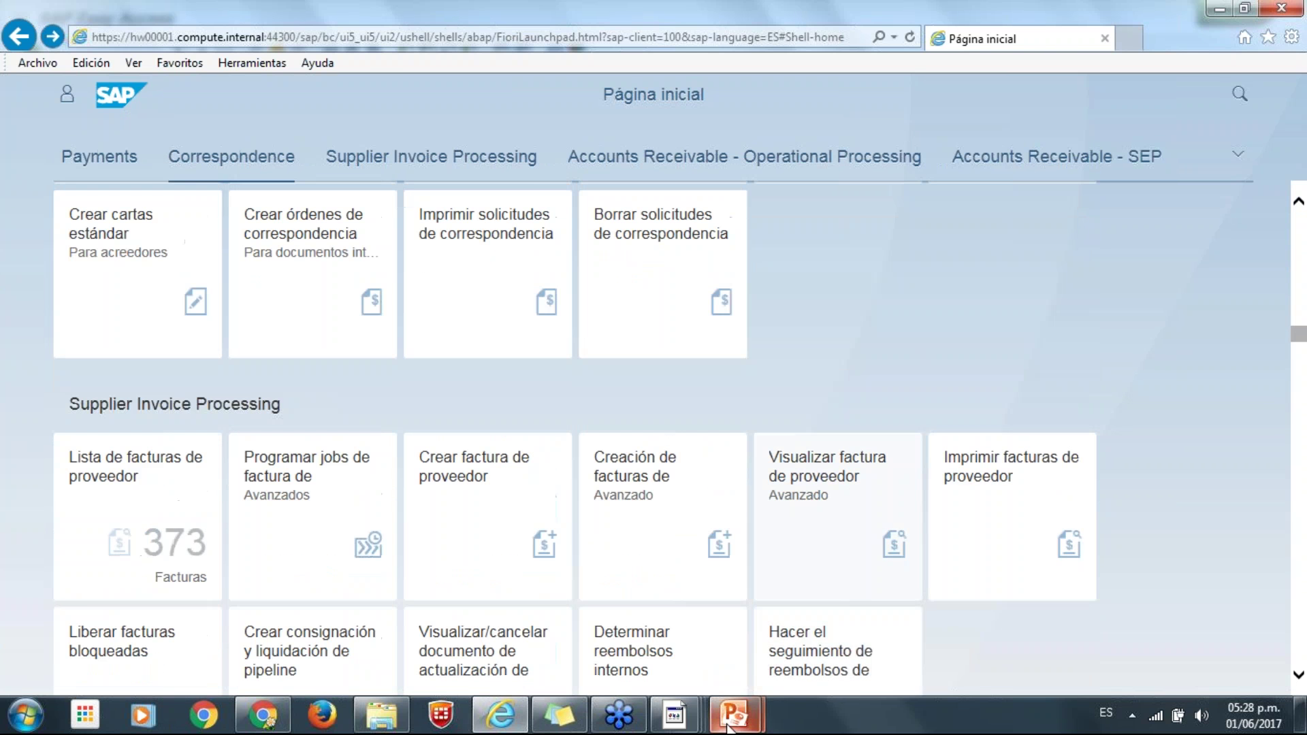
pyautogui.moveTo(728, 727)
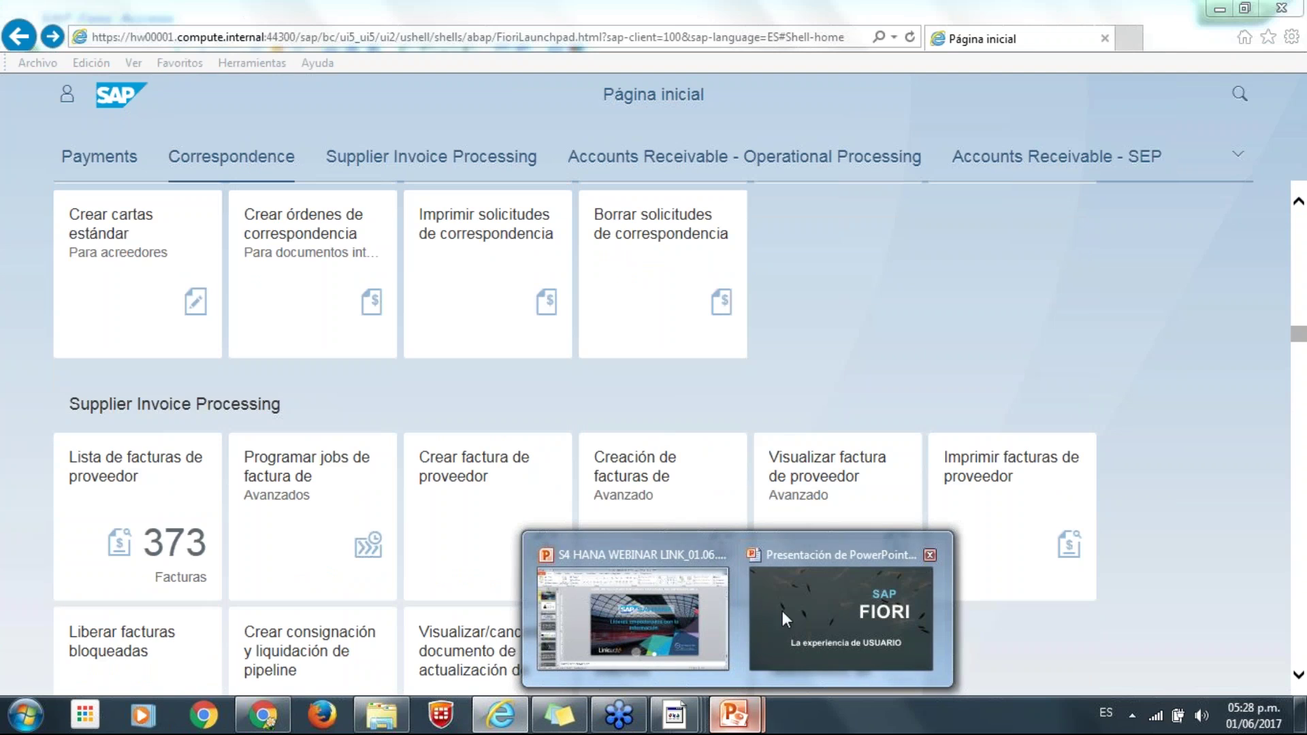
pyautogui.click(809, 604)
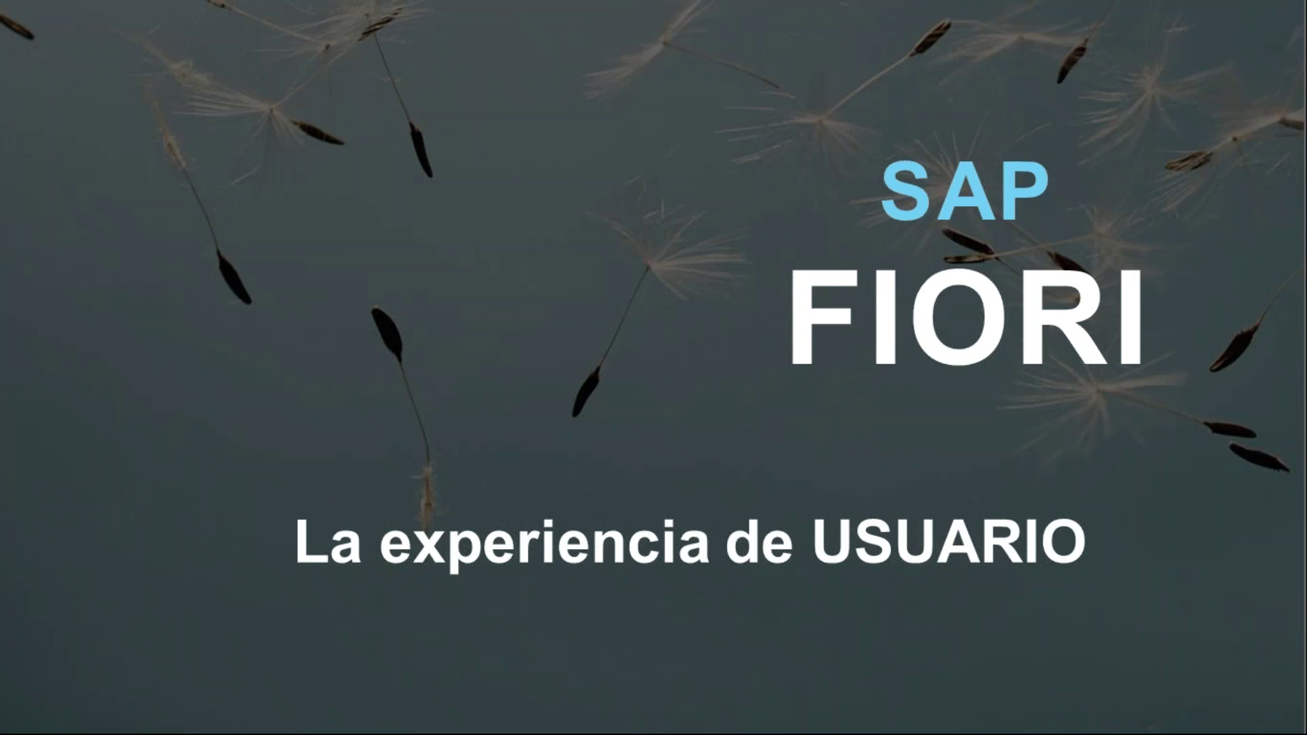